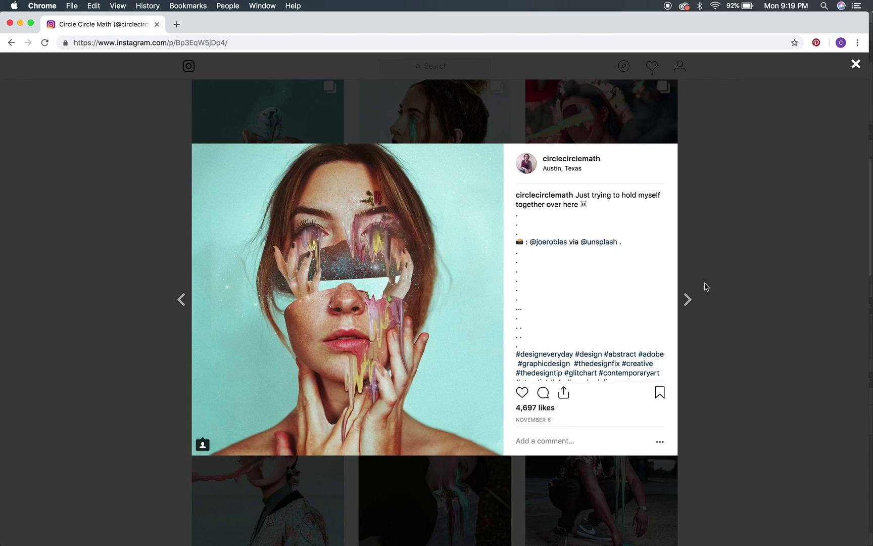
# Browse the artist's Instagram grid of surreal dripping portraits and examine the melting face effects
pyautogui.scroll(-10, 730, 314)
pyautogui.scroll(-8, 731, 315)
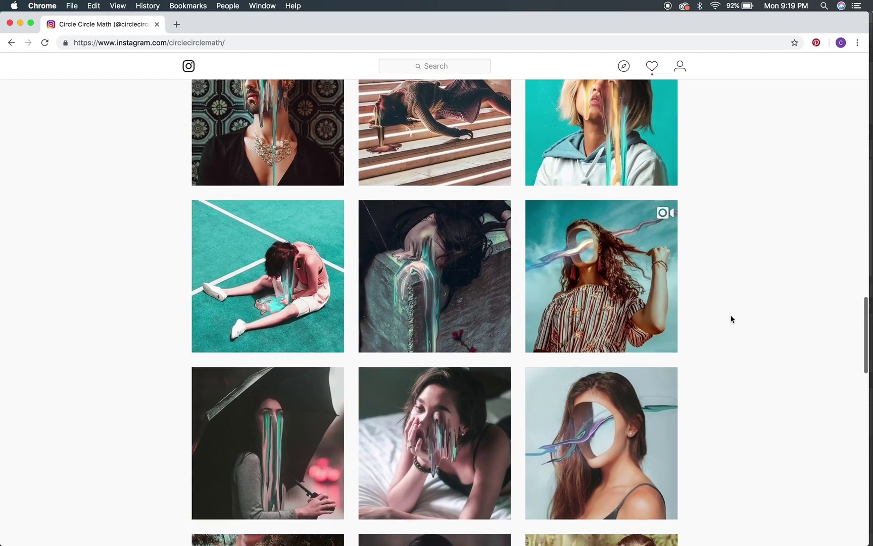
pyautogui.scroll(13, 731, 316)
pyautogui.scroll(-1, 731, 319)
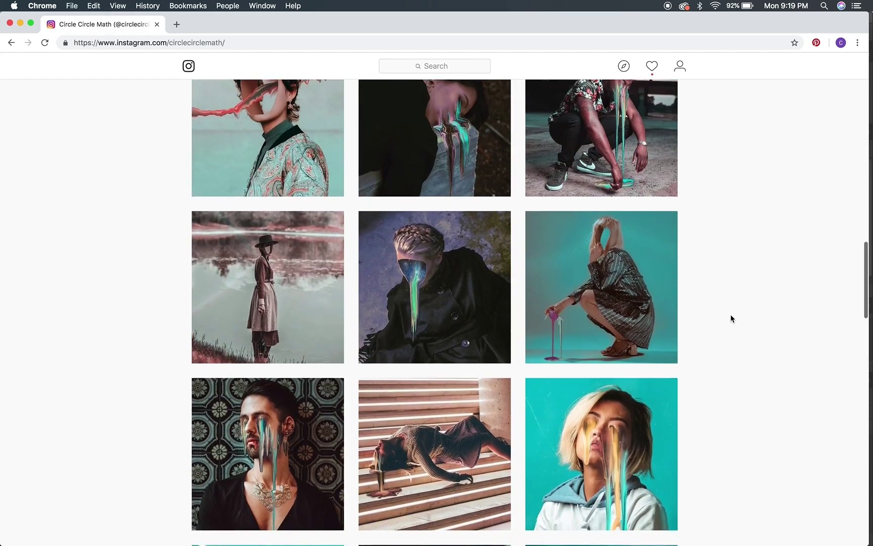
pyautogui.scroll(10, 730, 318)
pyautogui.scroll(15, 731, 318)
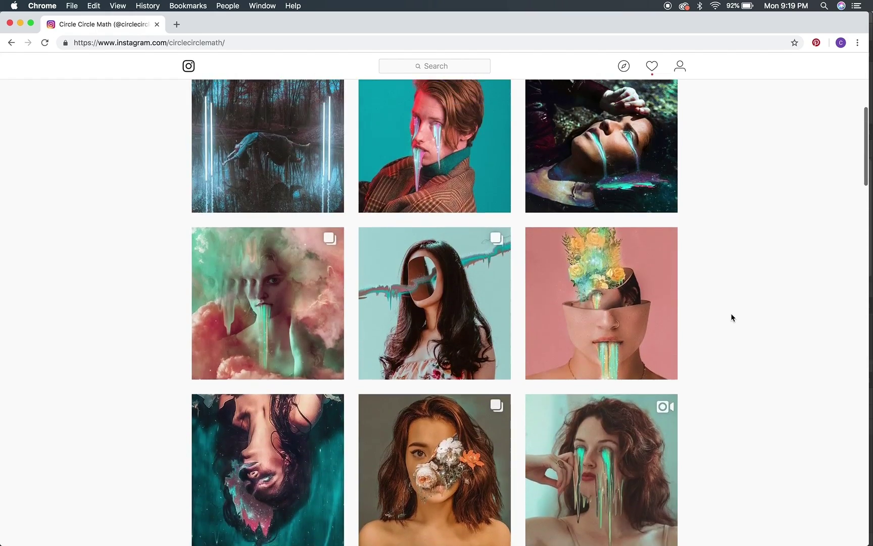
pyautogui.scroll(-15, 730, 317)
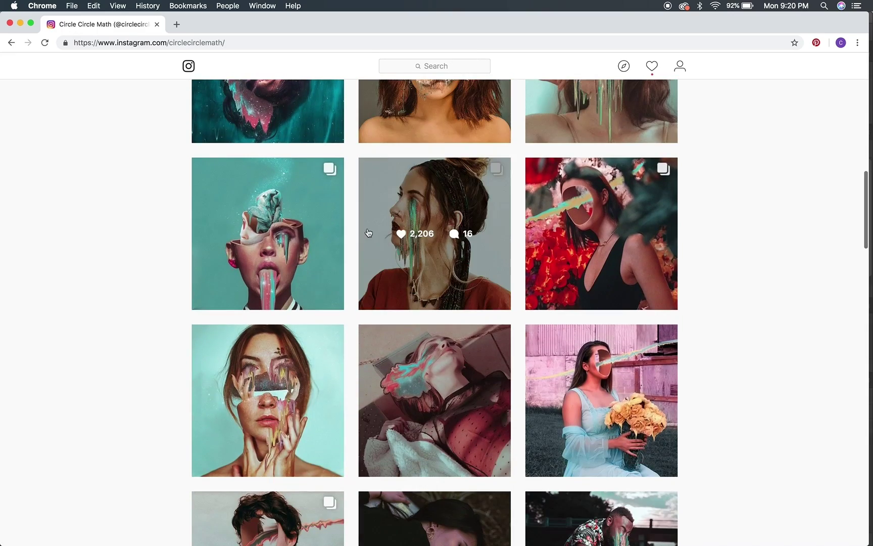
pyautogui.scroll(-4, 263, 368)
pyautogui.scroll(10, 259, 354)
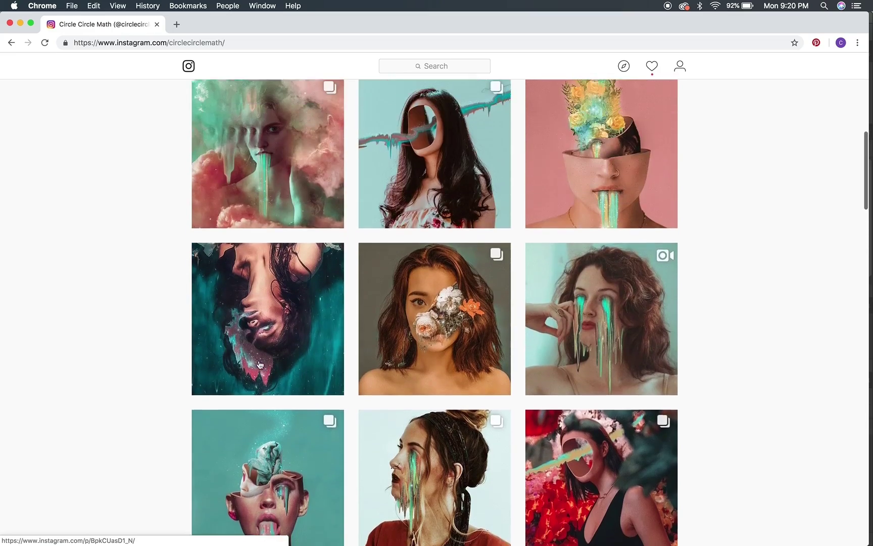
# Switch to Photoshop and scale the placed portrait photo to 25.04%, positioned so the woman fills the square canvas
pyautogui.click(370, 538)
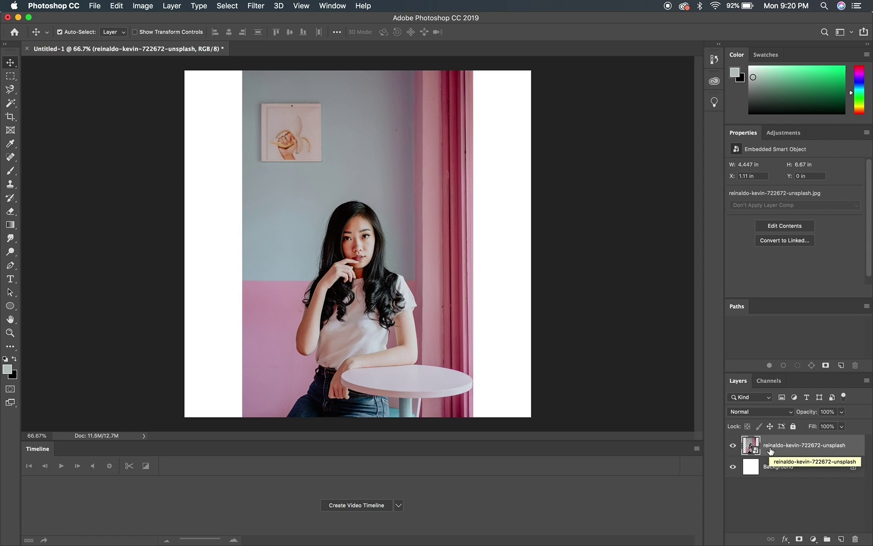
pyautogui.press('super+t')
pyautogui.moveTo(239, 68); pyautogui.dragTo(164, 10)
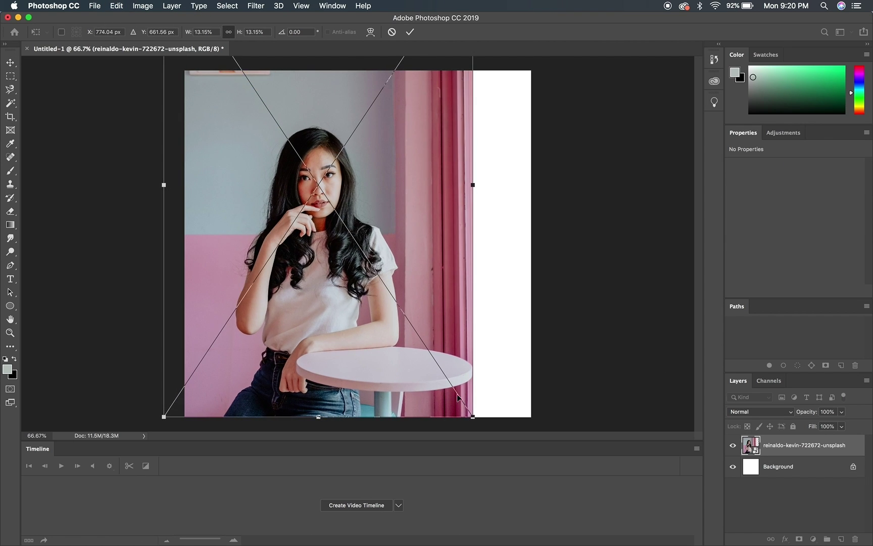
pyautogui.moveTo(472, 419); pyautogui.dragTo(619, 522)
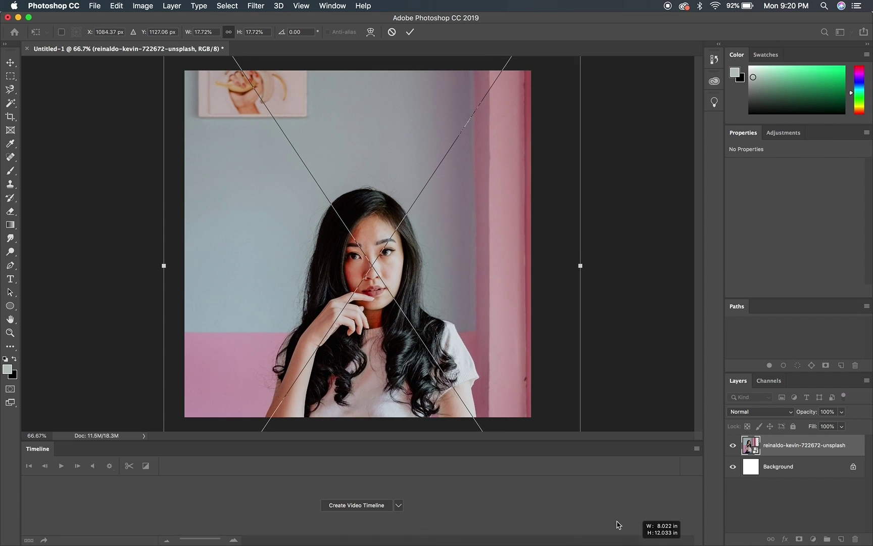
pyautogui.moveTo(441, 275); pyautogui.dragTo(432, 220)
pyautogui.press('super+minus')
pyautogui.press('super+minus')
pyautogui.moveTo(438, 351); pyautogui.dragTo(504, 442)
pyautogui.moveTo(437, 370); pyautogui.dragTo(406, 326)
pyautogui.press('super+plus')
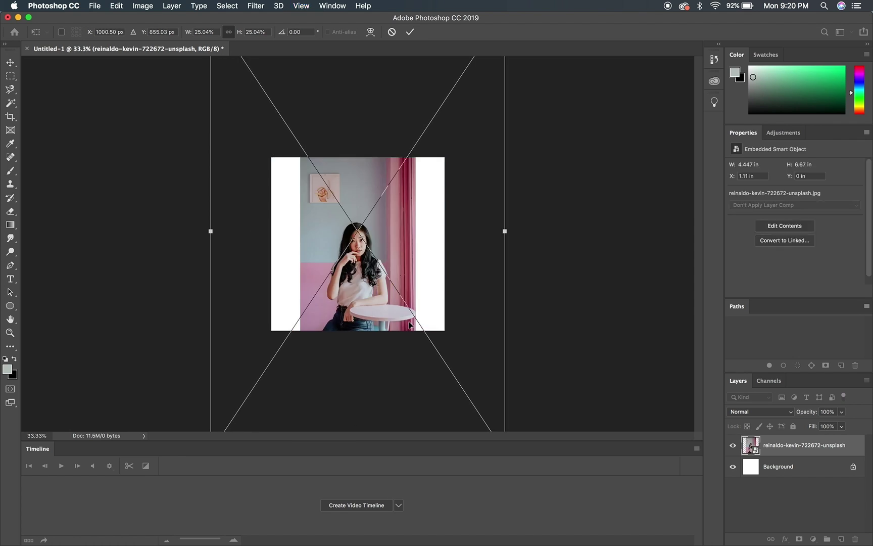
pyautogui.moveTo(412, 324); pyautogui.dragTo(414, 319)
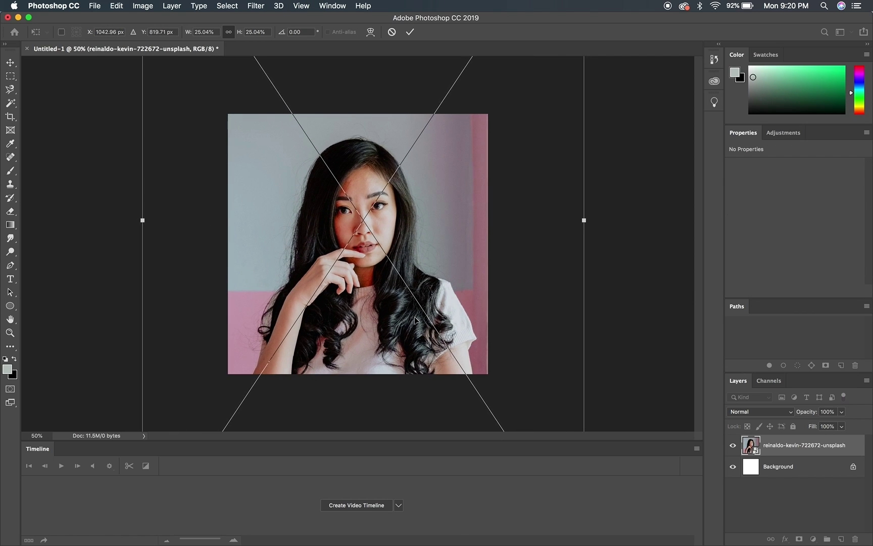
pyautogui.press('Return')
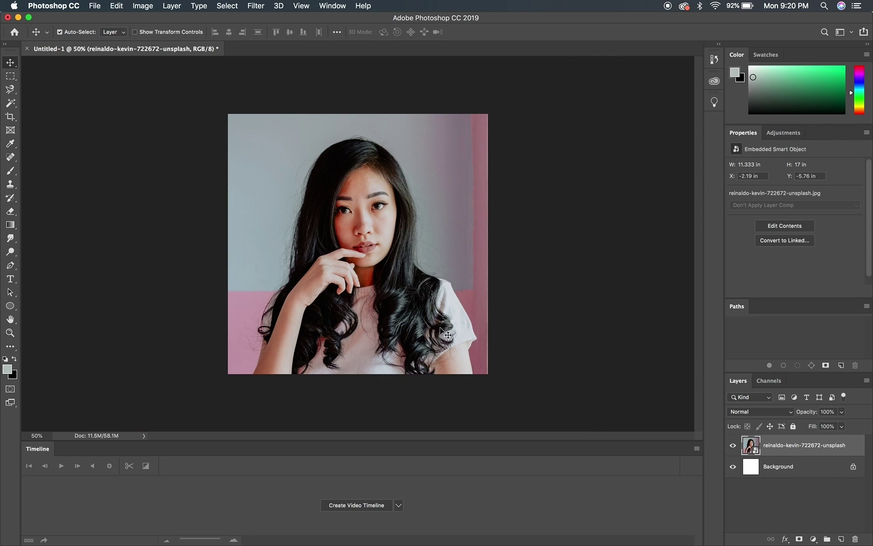
# Duplicate the portrait photo layer and rasterize the copy
pyautogui.press('super+j')
pyautogui.rightClick(808, 447)
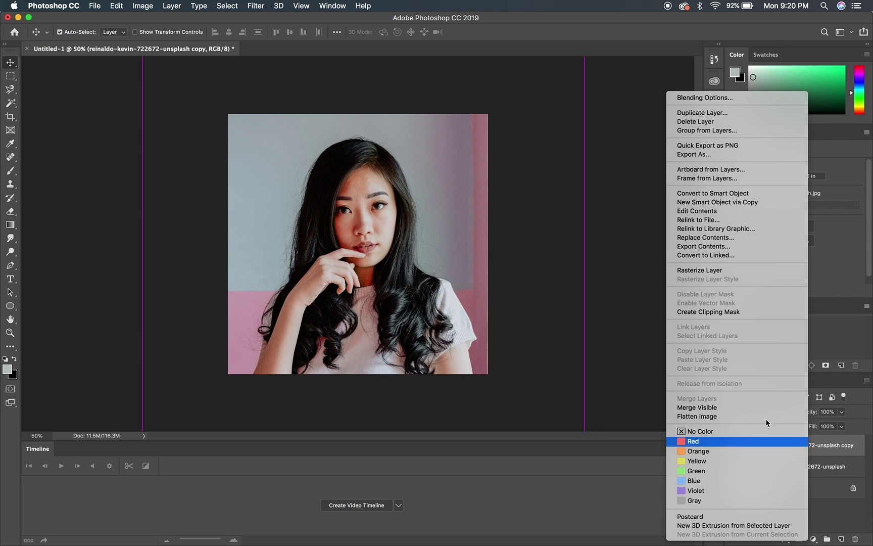
pyautogui.click(717, 271)
# Cover the pink curtain strip beside the woman with Clone Stamp strokes sampled from the wall, reducing the brush size for the edges
pyautogui.press('s')
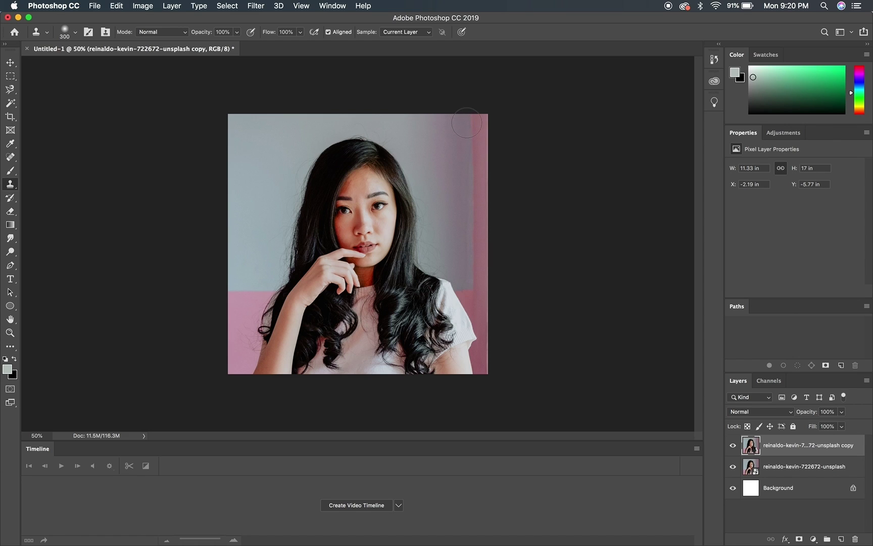
pyautogui.moveTo(449, 125); pyautogui.dragTo(450, 218)
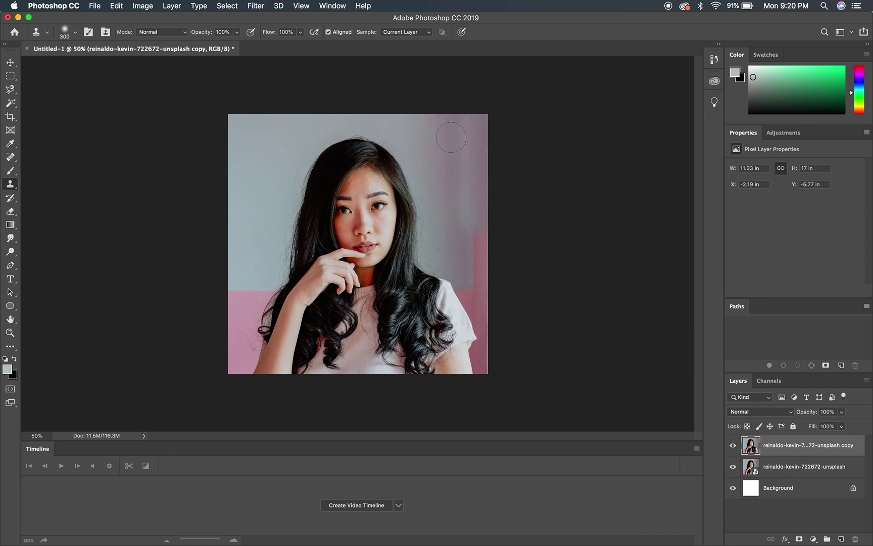
pyautogui.press('[')
pyautogui.press('[')
pyautogui.press('[')
pyautogui.press('[')
pyautogui.moveTo(463, 176); pyautogui.dragTo(456, 121)
pyautogui.moveTo(460, 155); pyautogui.dragTo(465, 140)
pyautogui.moveTo(493, 291); pyautogui.dragTo(483, 241)
pyautogui.keyDown('alt'); pyautogui.click(481, 278); pyautogui.keyUp('alt')
pyautogui.moveTo(483, 281)
pyautogui.mouseDown()
pyautogui.moveTo(469, 196)
pyautogui.moveTo(484, 167)
pyautogui.moveTo(481, 100)
pyautogui.mouseUp()
# Blend the cloned wall beside the woman's hair with the Mixer Brush, using the mauve sampled from that wall
pyautogui.click(11, 173)
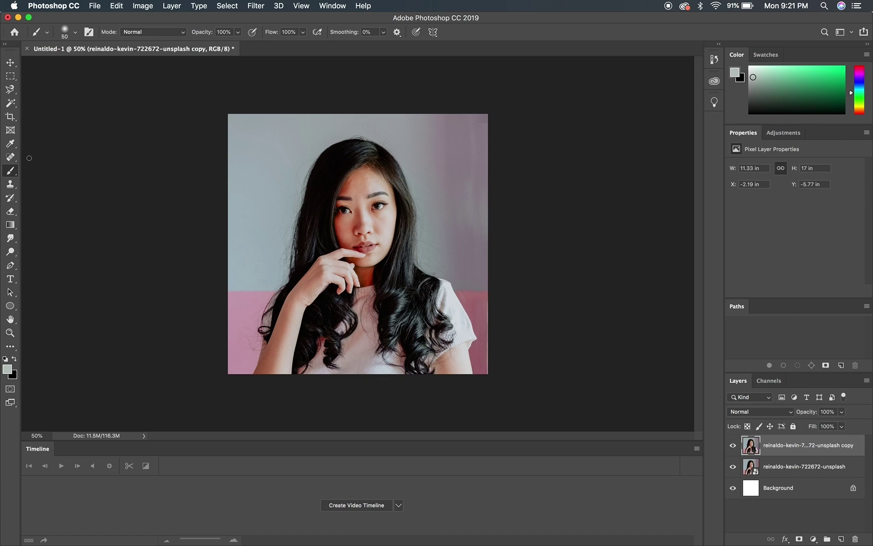
pyautogui.rightClick(10, 172)
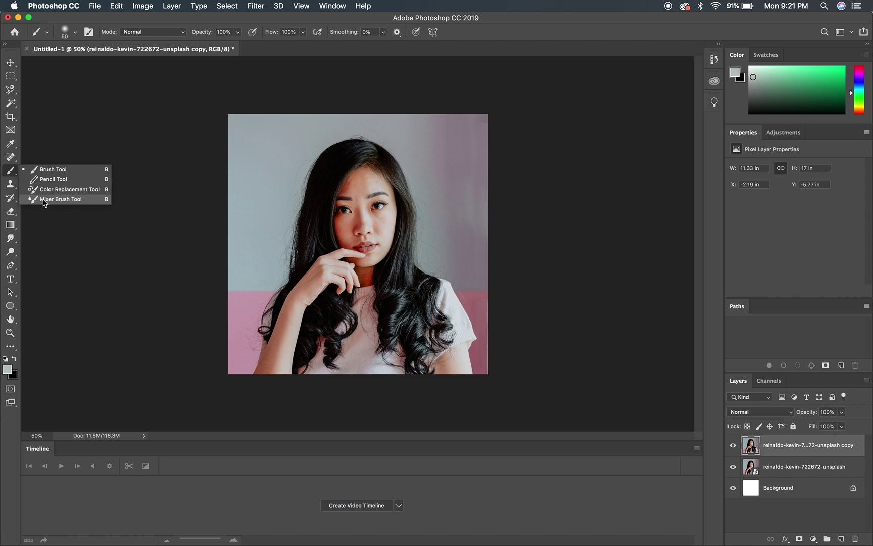
pyautogui.click(44, 199)
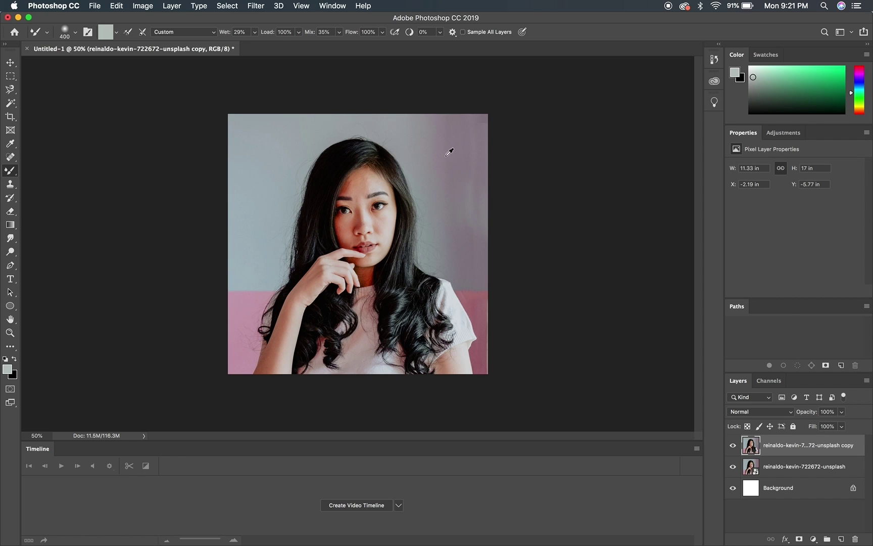
pyautogui.keyDown('alt'); pyautogui.click(450, 154); pyautogui.keyUp('alt')
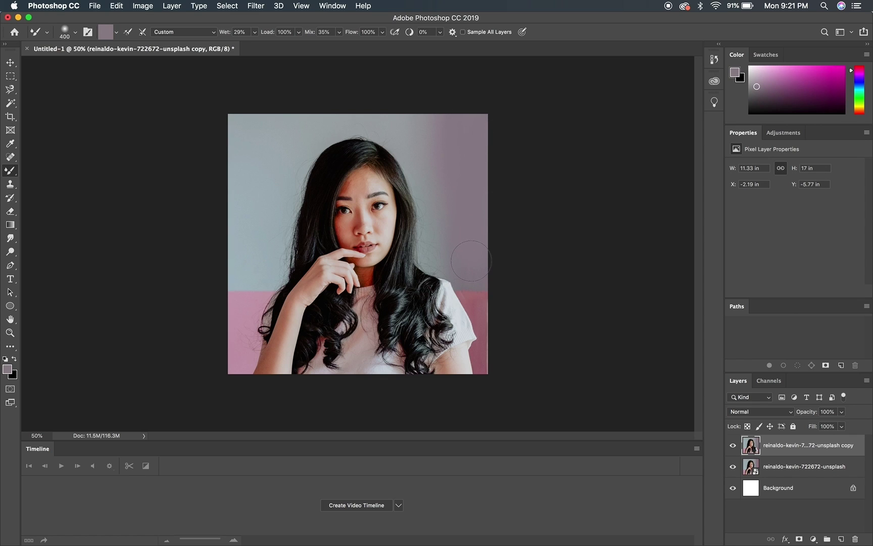
pyautogui.press('[')
pyautogui.press('[')
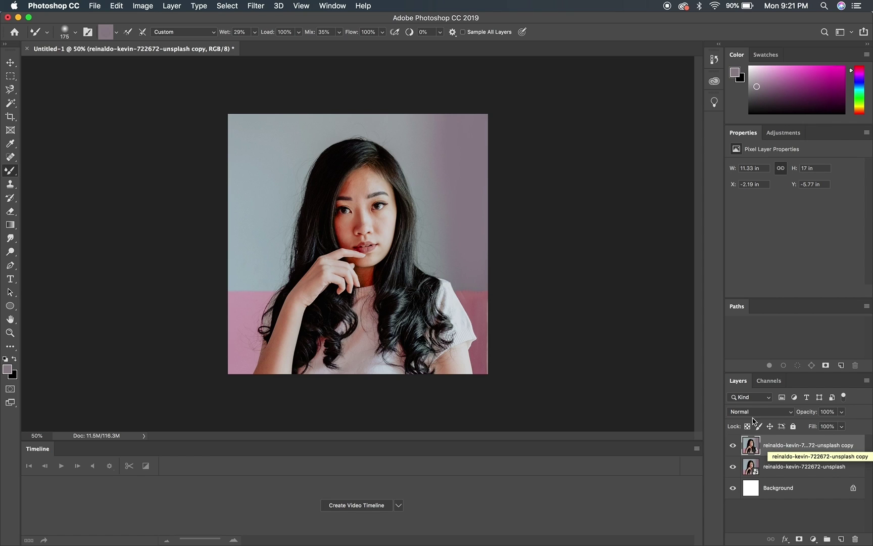
# Duplicate the retouched layer and convert the new copy to a smart object
pyautogui.press('super+j')
pyautogui.rightClick(785, 443)
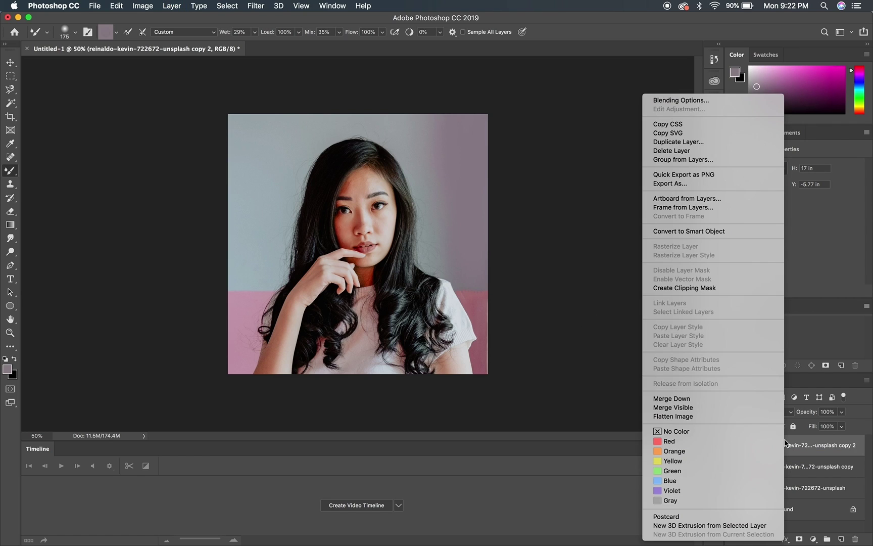
pyautogui.click(684, 232)
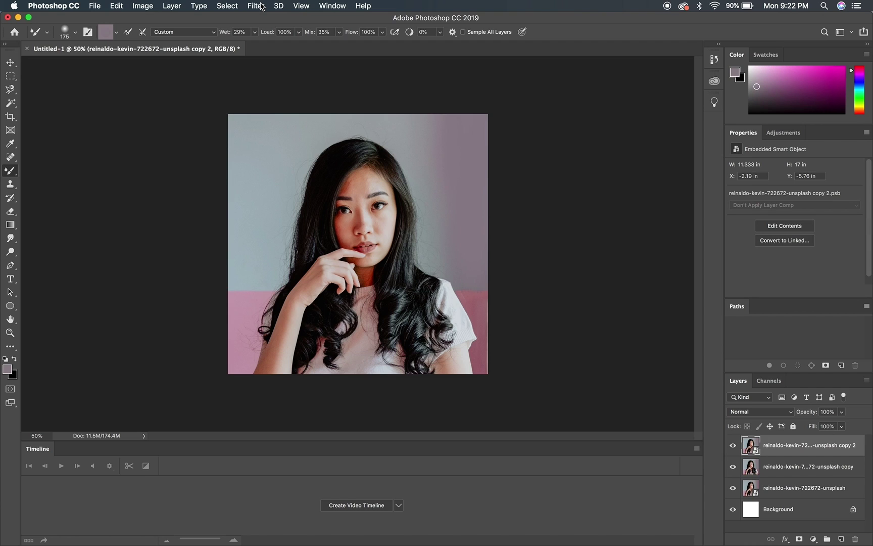
# Try a Smudge stroke below the eye on the rasterized copy with the smart object hidden, undo it, and restore the smart object
pyautogui.click(256, 6)
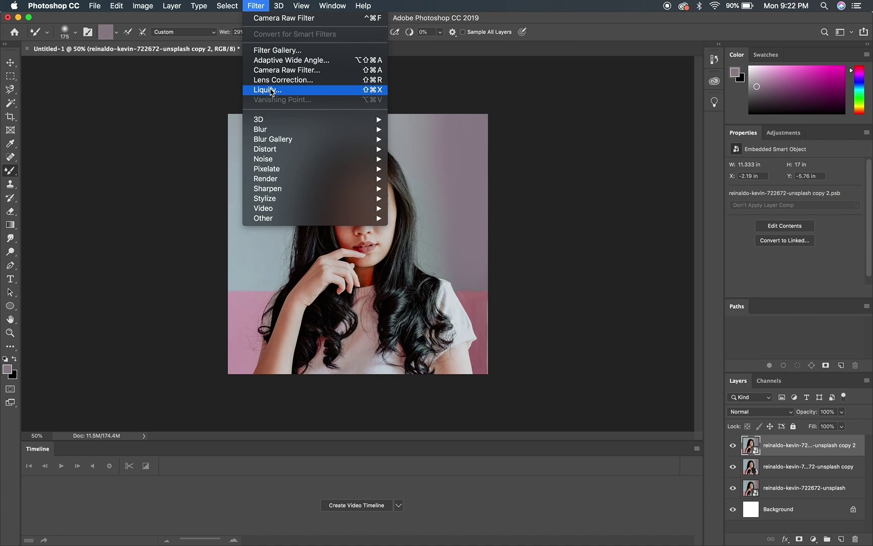
pyautogui.click(133, 161)
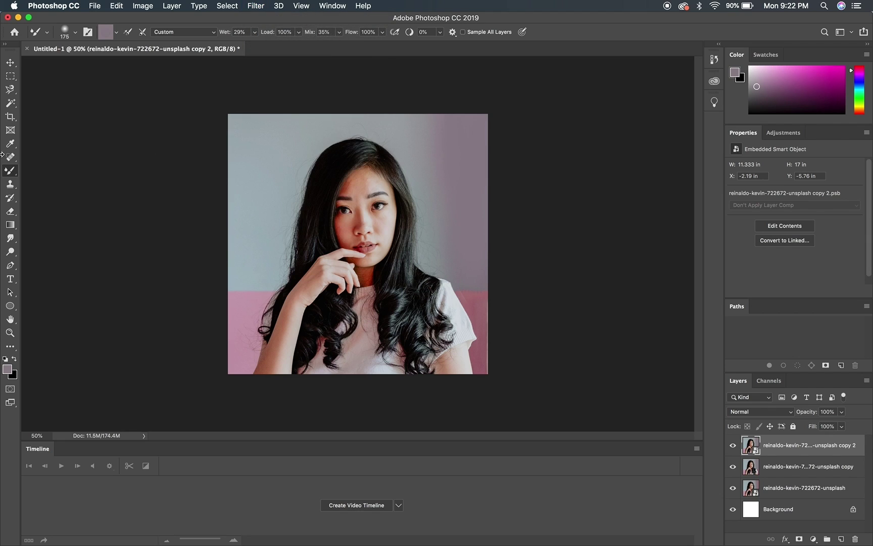
pyautogui.click(11, 238)
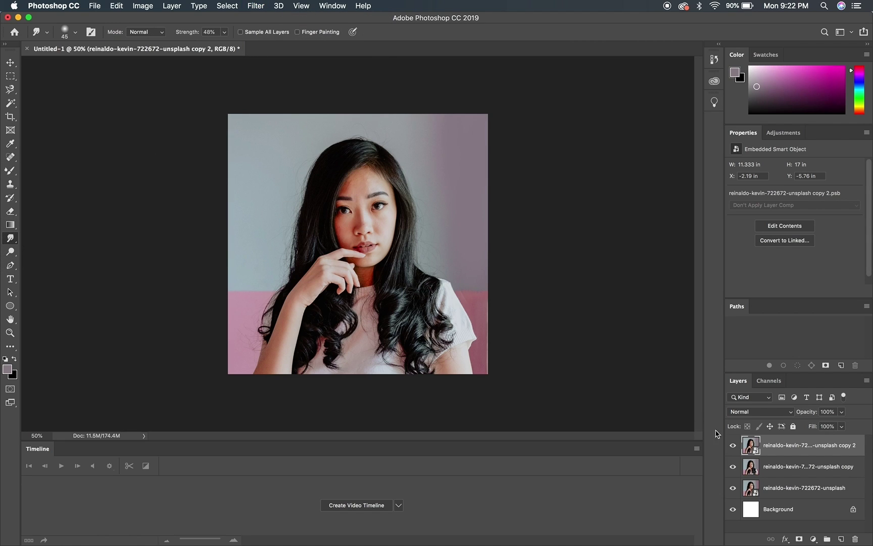
pyautogui.click(752, 465)
pyautogui.click(735, 446)
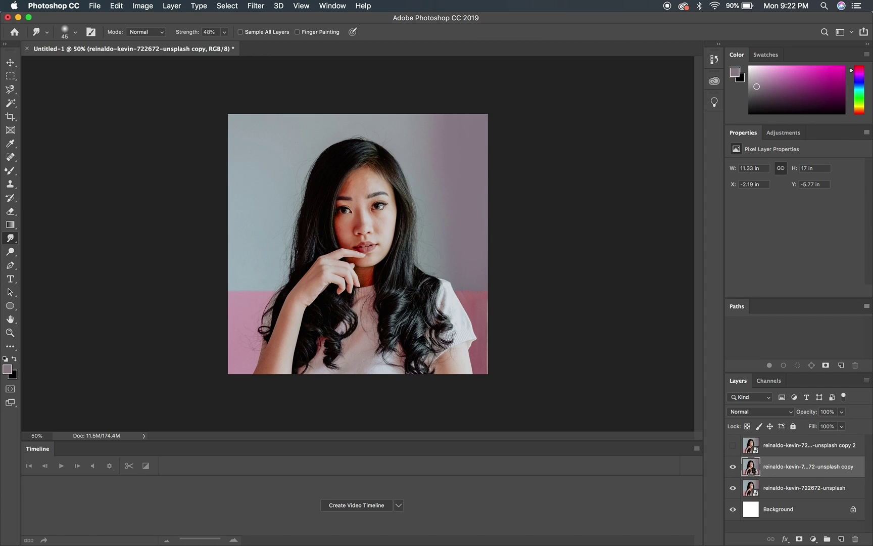
pyautogui.moveTo(378, 204); pyautogui.dragTo(379, 229)
pyautogui.press('super+z')
pyautogui.click(781, 447)
pyautogui.click(731, 448)
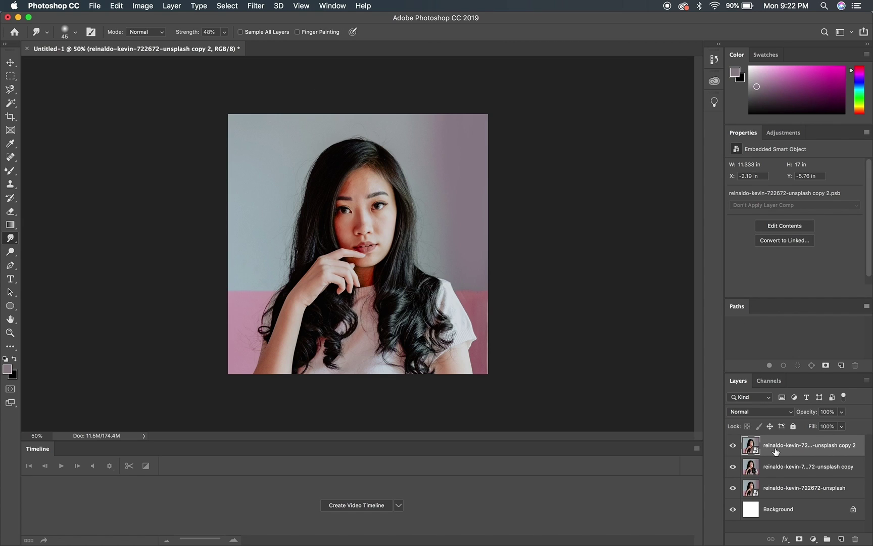
# Open the Liquify filter on the smart object layer and set the warp brush size to 25 for close work on the eye
pyautogui.press('super+shift+x')
pyautogui.press('super+equal')
pyautogui.press('super+equal')
pyautogui.press('super+equal')
pyautogui.press('super+equal')
pyautogui.press('super+equal')
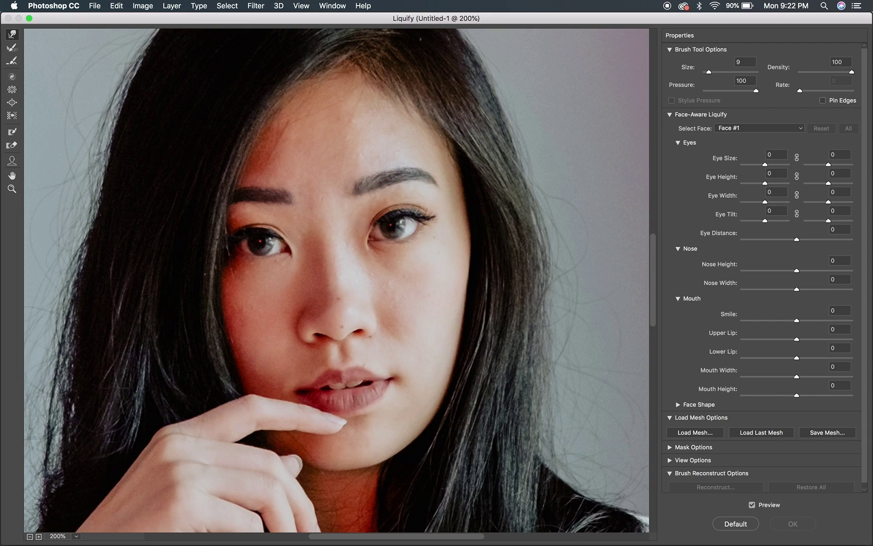
pyautogui.press(']')
pyautogui.press(']')
pyautogui.press(']')
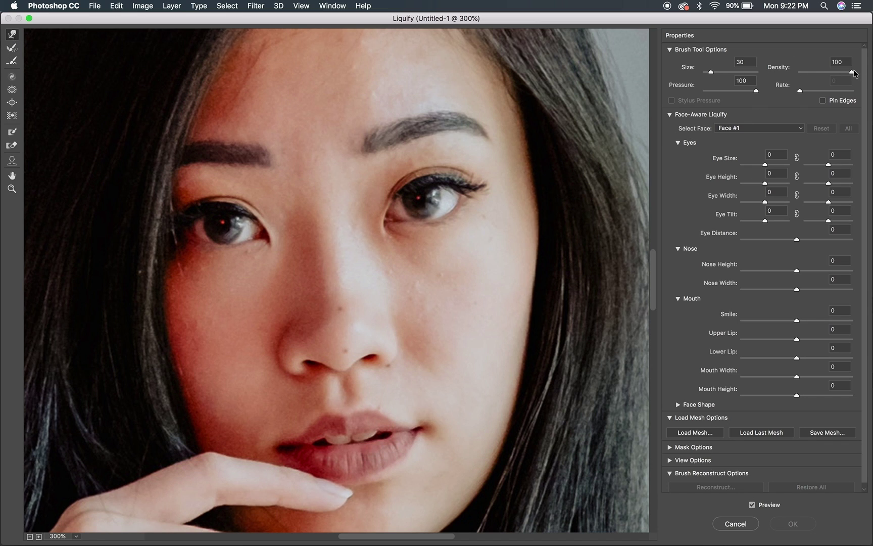
pyautogui.moveTo(723, 70); pyautogui.dragTo(714, 73)
pyautogui.press('[')
pyautogui.press('[')
pyautogui.press('[')
pyautogui.press('[')
pyautogui.press('[')
pyautogui.press('[')
pyautogui.press('[')
pyautogui.press('[')
pyautogui.press('[')
pyautogui.press('[')
# Warp the eye on the hair-free side of the face downward in repeated strokes, forming a narrow drip over the cheek
pyautogui.moveTo(414, 220); pyautogui.dragTo(417, 243)
pyautogui.moveTo(431, 207); pyautogui.dragTo(424, 267)
pyautogui.moveTo(442, 200); pyautogui.dragTo(441, 238)
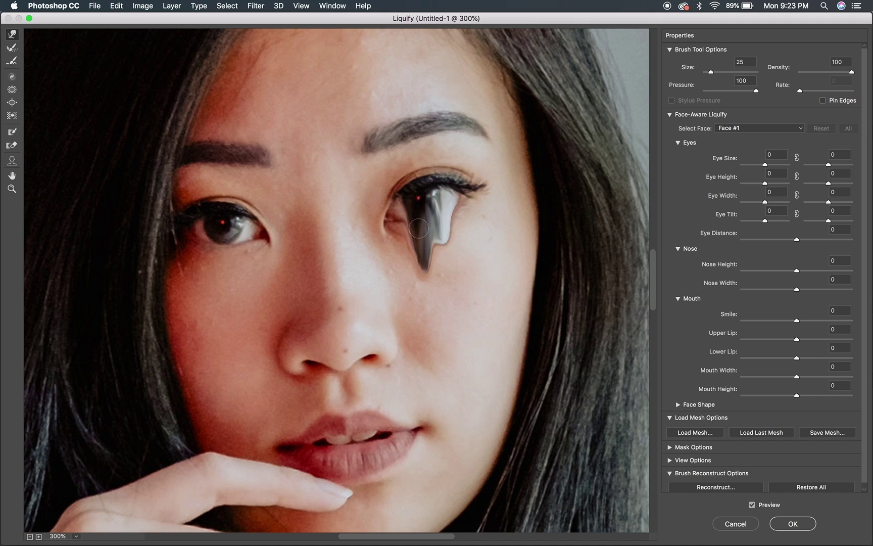
pyautogui.moveTo(403, 212)
pyautogui.mouseDown()
pyautogui.moveTo(404, 248)
pyautogui.moveTo(406, 213)
pyautogui.moveTo(410, 247)
pyautogui.moveTo(424, 249)
pyautogui.moveTo(437, 337)
pyautogui.mouseUp()
pyautogui.moveTo(437, 240); pyautogui.dragTo(441, 288)
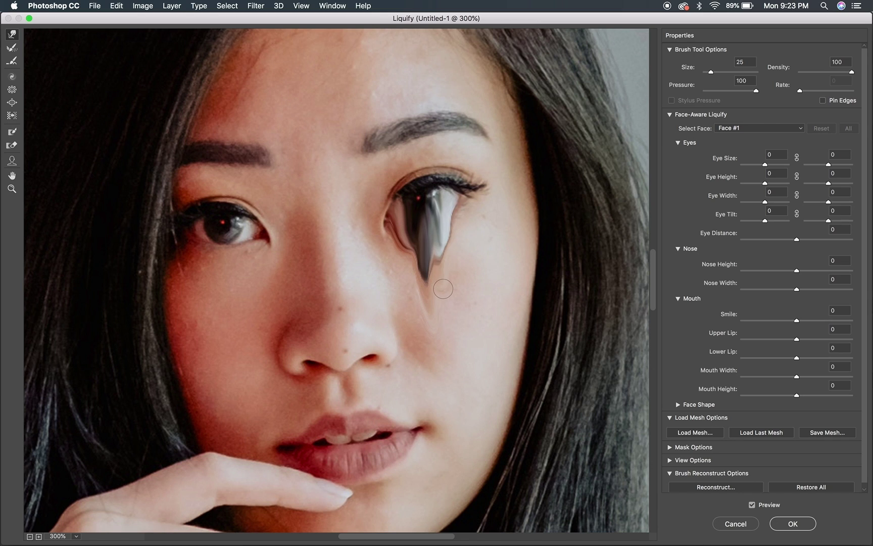
pyautogui.moveTo(438, 250); pyautogui.dragTo(440, 305)
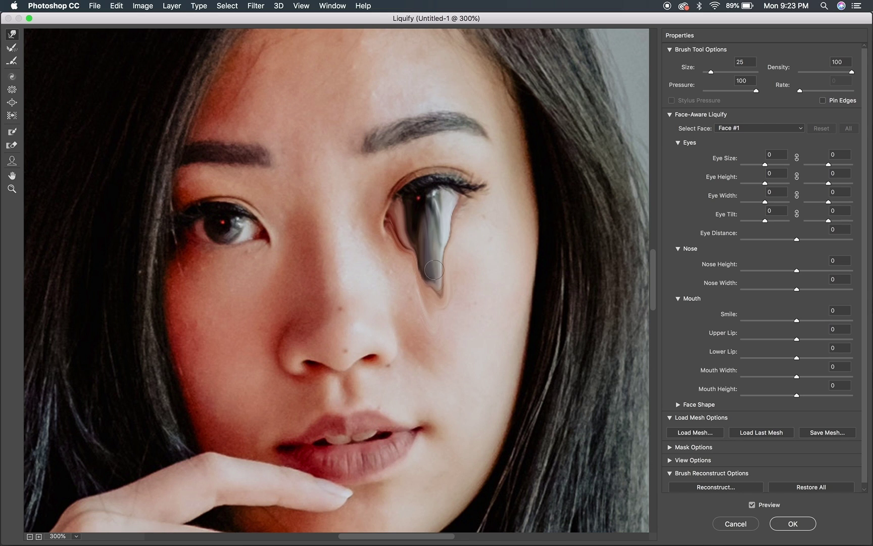
pyautogui.moveTo(437, 270); pyautogui.dragTo(439, 321)
pyautogui.moveTo(419, 243); pyautogui.dragTo(422, 298)
pyautogui.moveTo(421, 260); pyautogui.dragTo(435, 327)
# Extend the eye drip further toward the mouth with the warp brush at size 45
pyautogui.press(']')
pyautogui.press(']')
pyautogui.press(']')
pyautogui.press(']')
pyautogui.press(']')
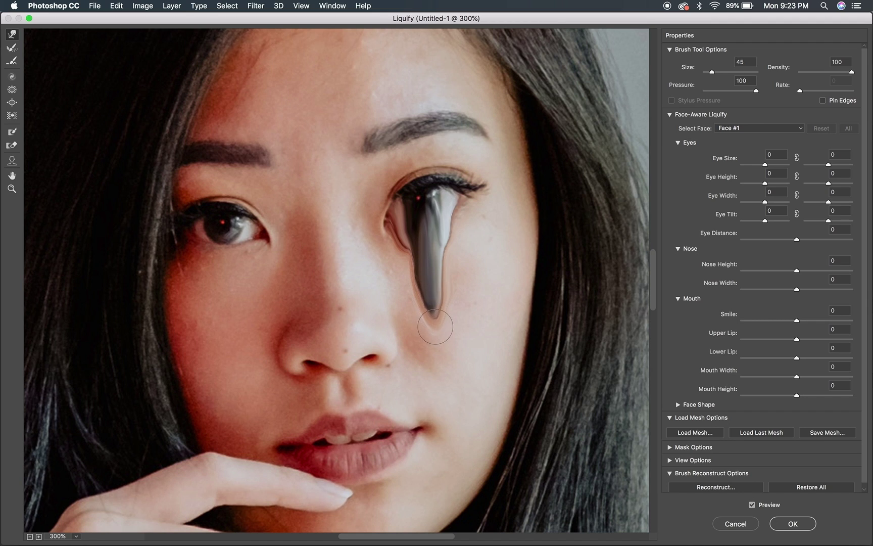
pyautogui.moveTo(423, 227)
pyautogui.mouseDown()
pyautogui.moveTo(446, 311)
pyautogui.moveTo(451, 399)
pyautogui.mouseUp()
# Try pulling the dripping eye down past the chin to the shirt with a size 300 warp brush, and undo the stroke
pyautogui.press('super+minus')
pyautogui.press(']')
pyautogui.press(']')
pyautogui.press(']')
pyautogui.press(']')
pyautogui.press(']')
pyautogui.press(']')
pyautogui.press(']')
pyautogui.press('super+minus')
pyautogui.press('super+minus')
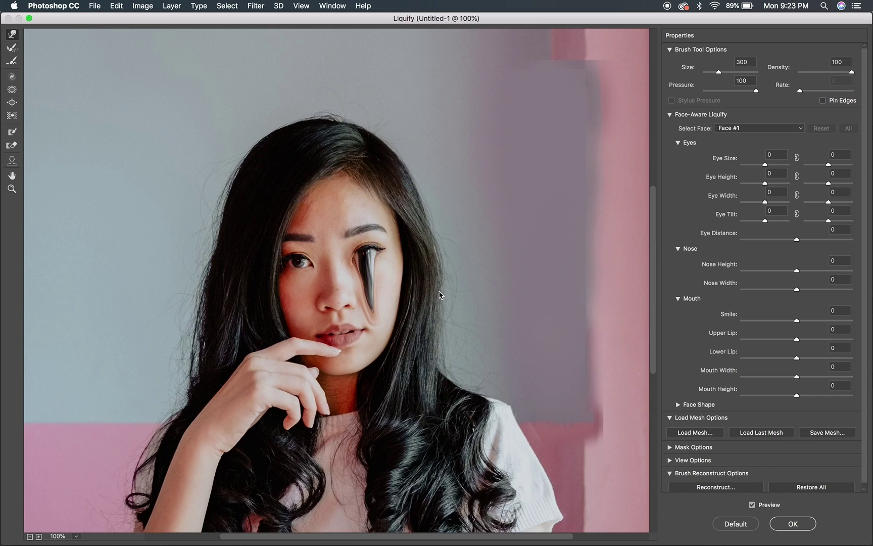
pyautogui.press(']')
pyautogui.moveTo(348, 252); pyautogui.dragTo(373, 508)
pyautogui.press('super+alt+z')
pyautogui.press('super+alt+z')
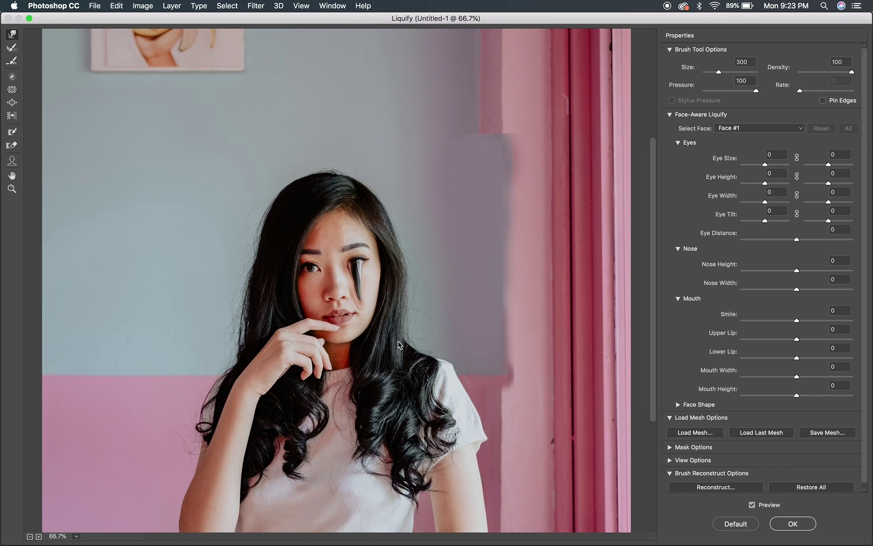
# Undo the latest warp strokes that lengthened the eye drip
pyautogui.press('super+plus')
pyautogui.press('super+plus')
pyautogui.press('super+plus')
pyautogui.press('super+plus')
pyautogui.press('super+alt+z')
pyautogui.press('super+alt+z')
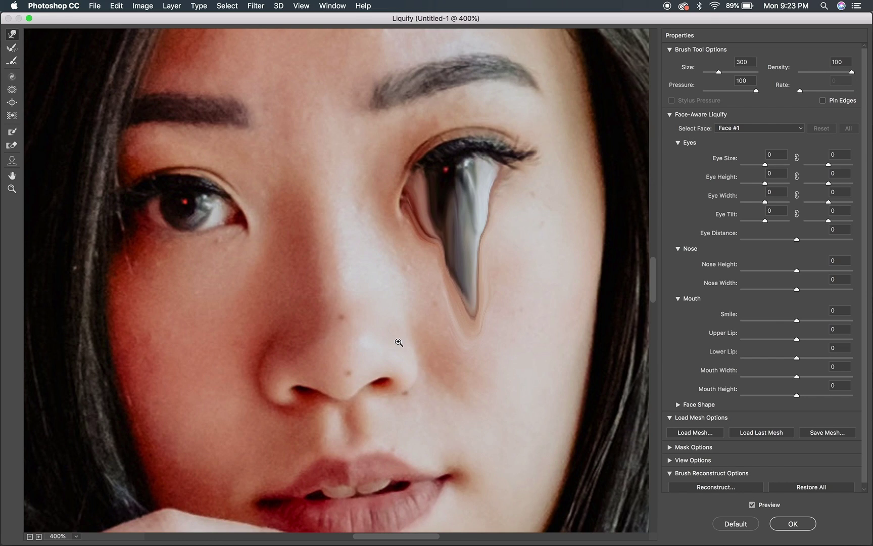
# Try warping a fine drip along the melting eye's outer edge with a size 7 brush, and cancel the Liquify filter
pyautogui.press('[')
pyautogui.press('[')
pyautogui.press('[')
pyautogui.press('[')
pyautogui.press('[')
pyautogui.press('[')
pyautogui.press('[')
pyautogui.press('[')
pyautogui.press('[')
pyautogui.press('[')
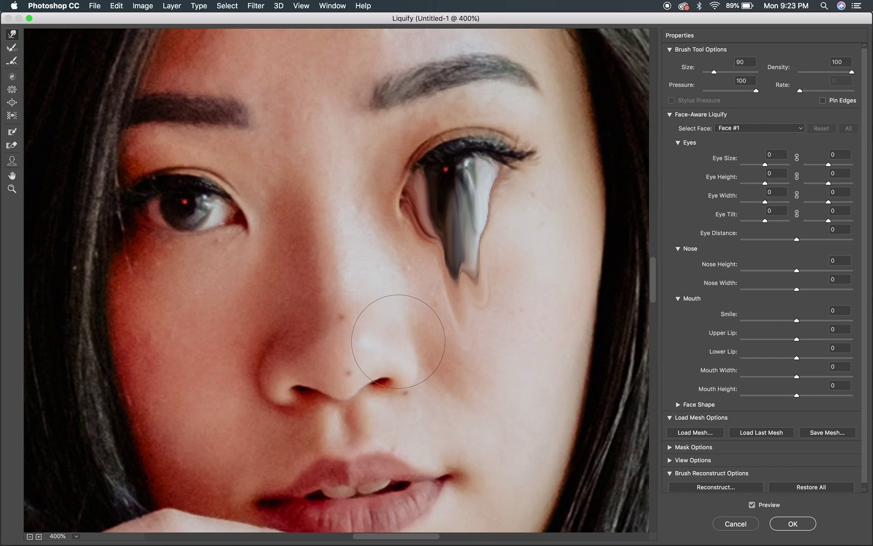
pyautogui.press('[')
pyautogui.press('[')
pyautogui.press('[')
pyautogui.press('[')
pyautogui.moveTo(487, 184); pyautogui.dragTo(492, 236)
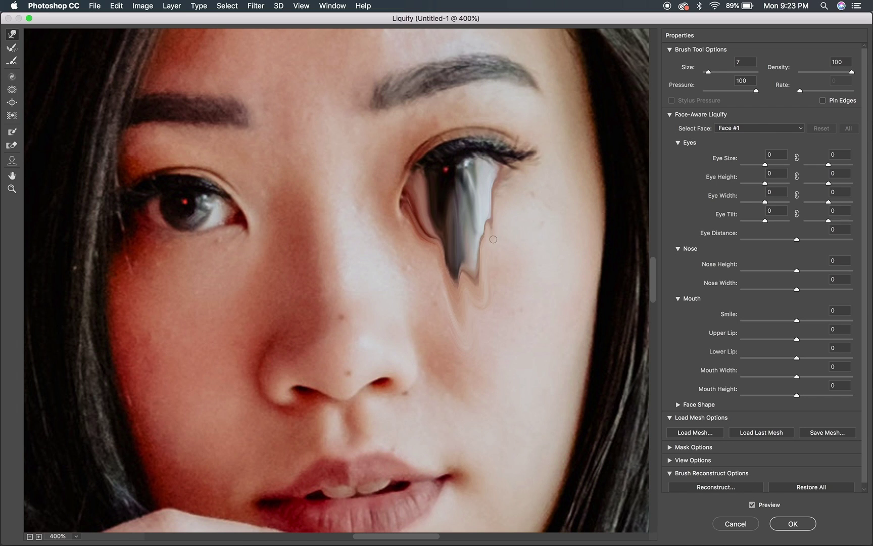
pyautogui.moveTo(484, 196); pyautogui.dragTo(495, 247)
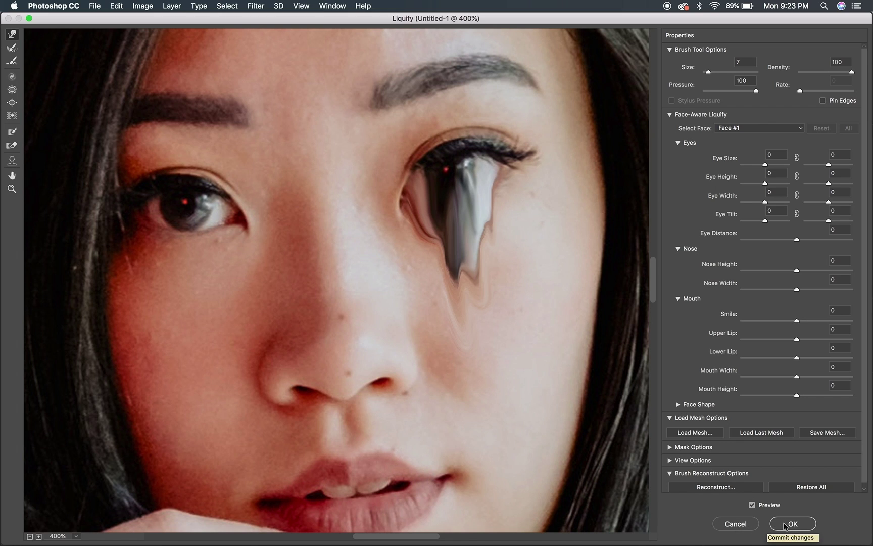
pyautogui.click(741, 525)
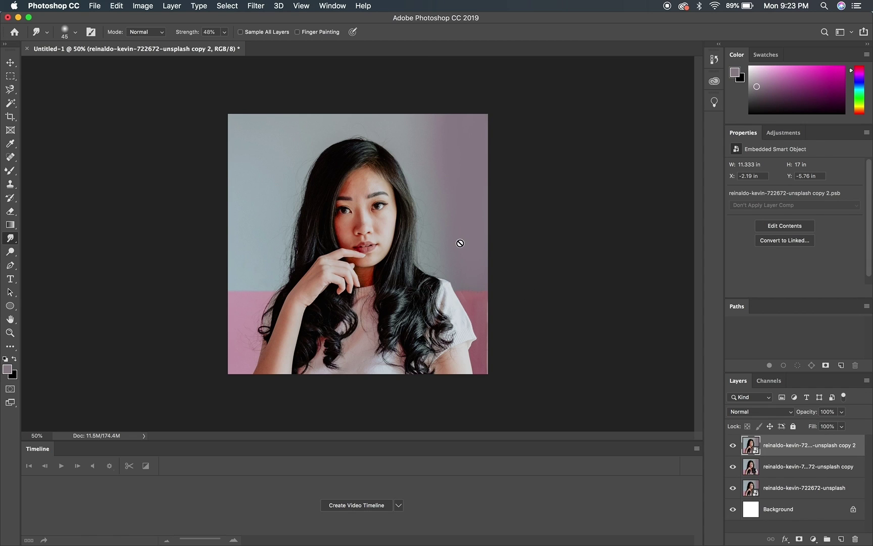
# Create a new layer and sample the pink and grey-blue of the photo's background as the two painting colours
pyautogui.click(841, 540)
pyautogui.press('i')
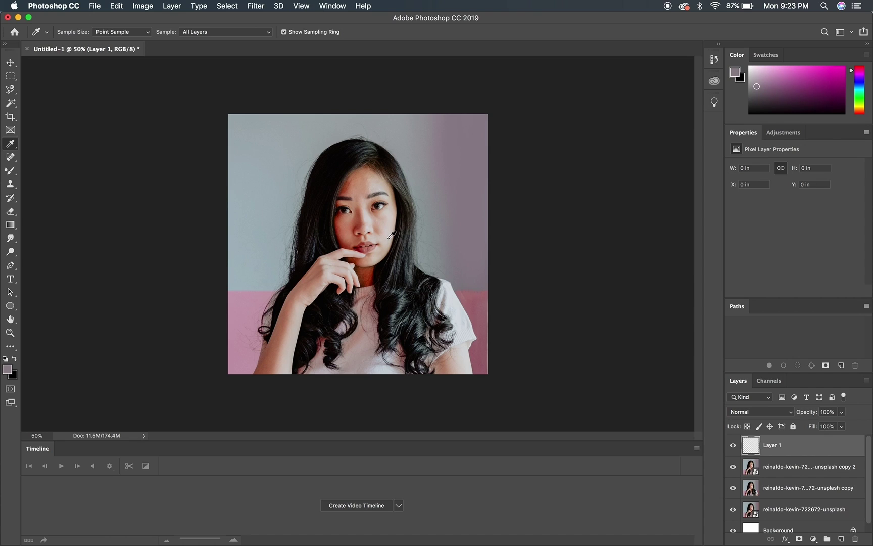
pyautogui.click(253, 297)
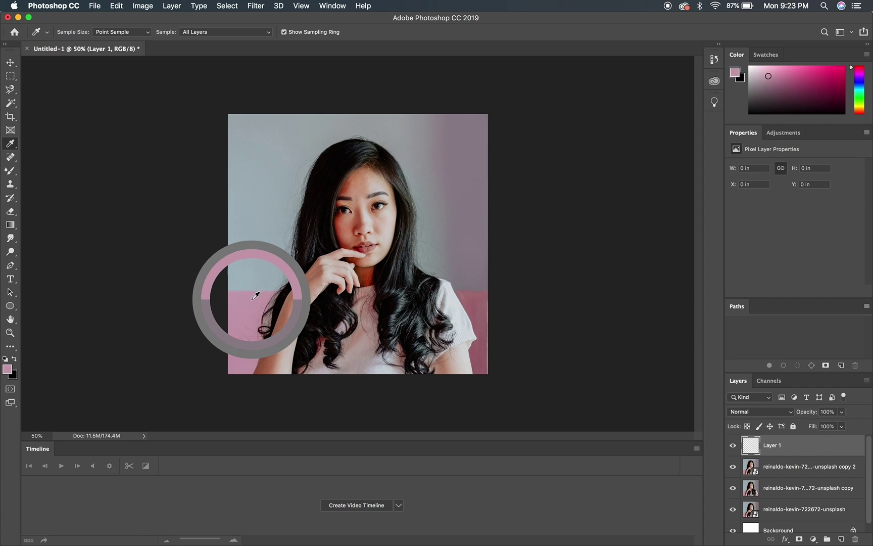
pyautogui.press('x')
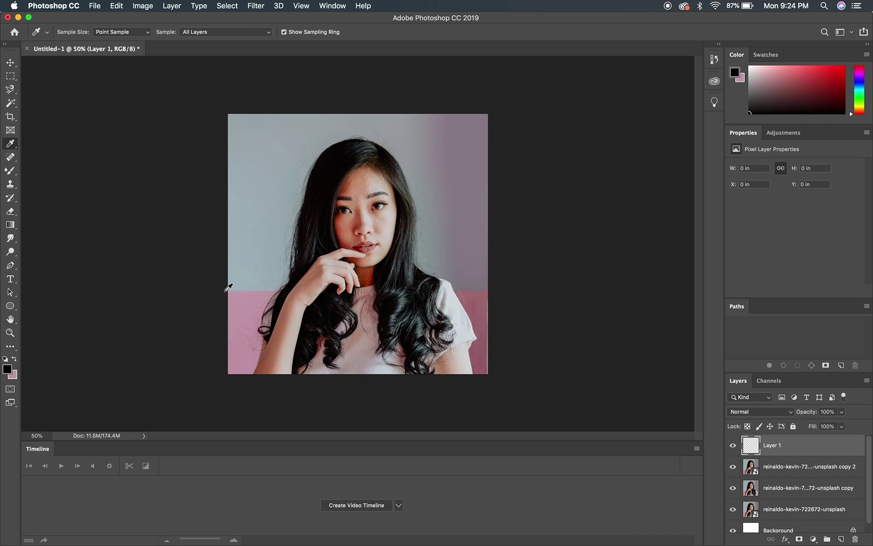
pyautogui.click(251, 277)
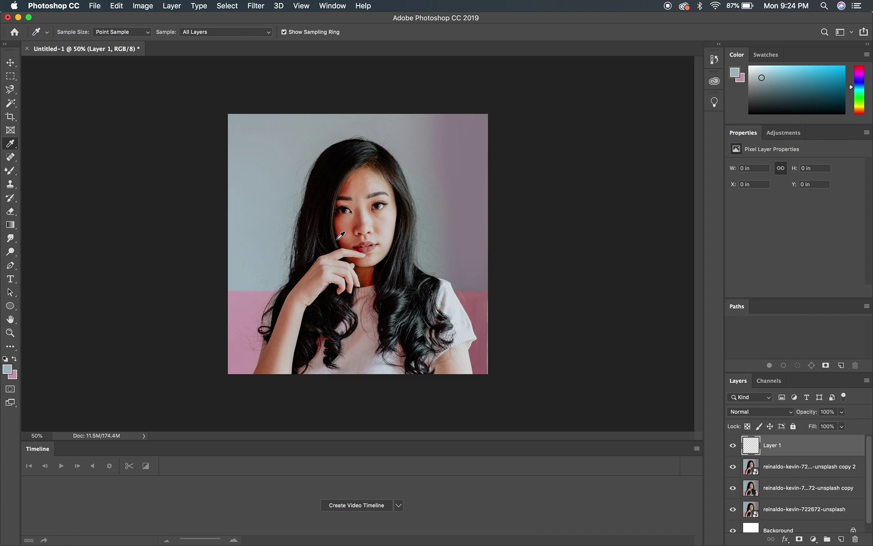
# Dab grey-blue onto the lower iris of the eye on the hair-free side with the size 25 Mixer Brush
pyautogui.press('b')
pyautogui.press('super+equal')
pyautogui.press('super+equal')
pyautogui.press('super+equal')
pyautogui.press('super+equal')
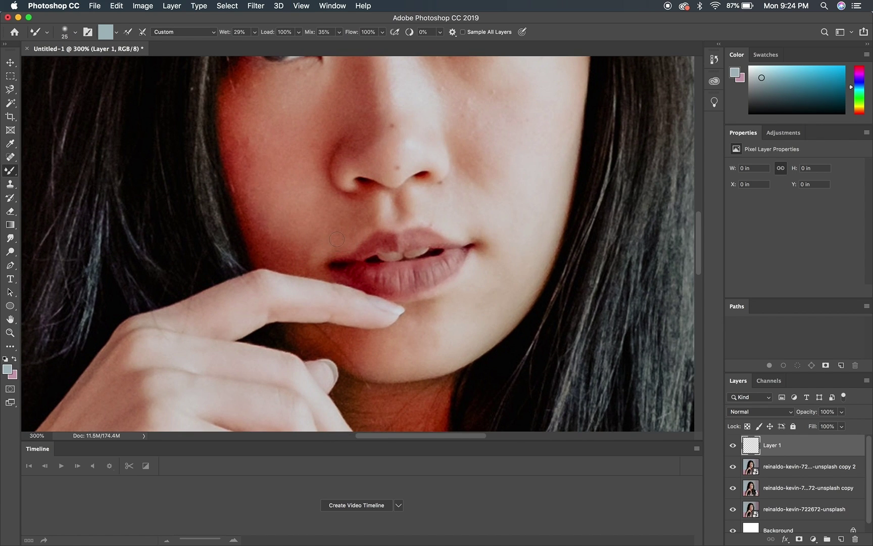
pyautogui.scroll(3, 493, 245)
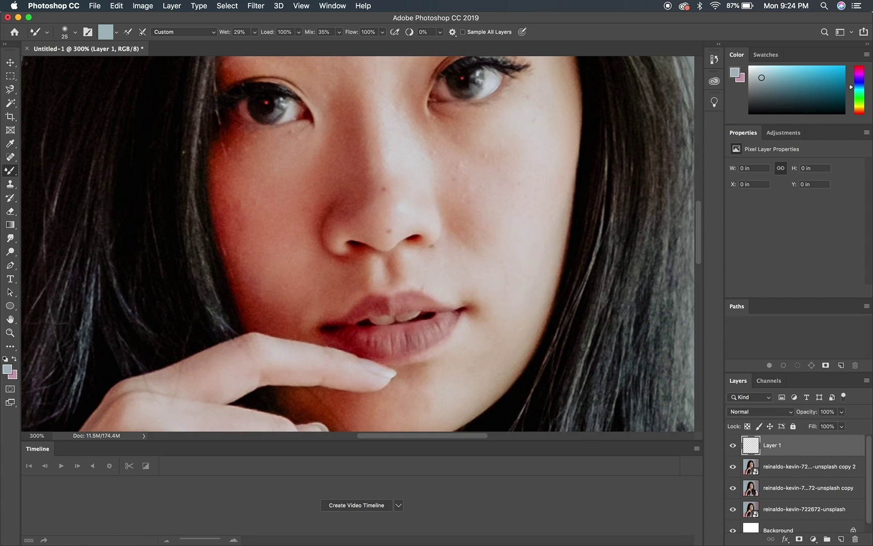
pyautogui.scroll(2, 482, 93)
pyautogui.moveTo(457, 133); pyautogui.dragTo(463, 129)
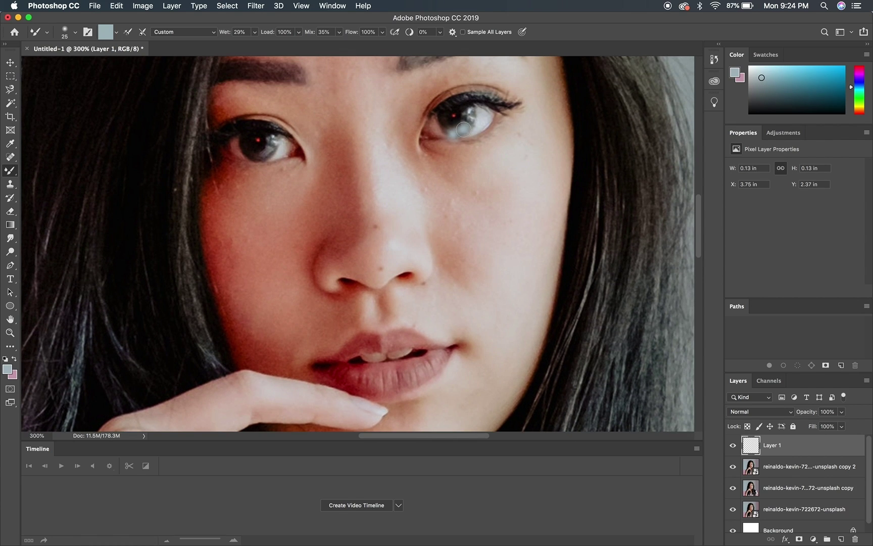
# Brighten the two painting colours to blue 78cfef and pink eaacc8
pyautogui.click(9, 369)
pyautogui.click(455, 166)
pyautogui.click(488, 162)
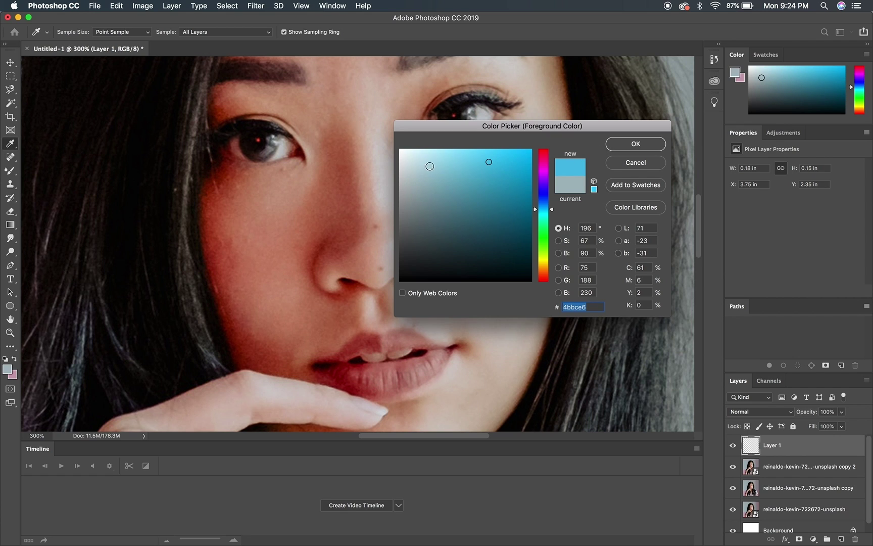
pyautogui.click(466, 157)
pyautogui.click(614, 146)
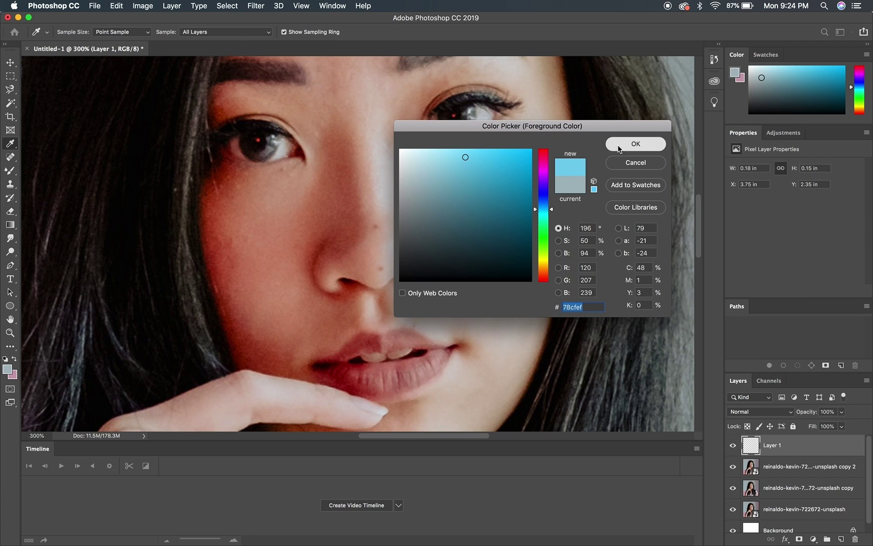
pyautogui.click(15, 359)
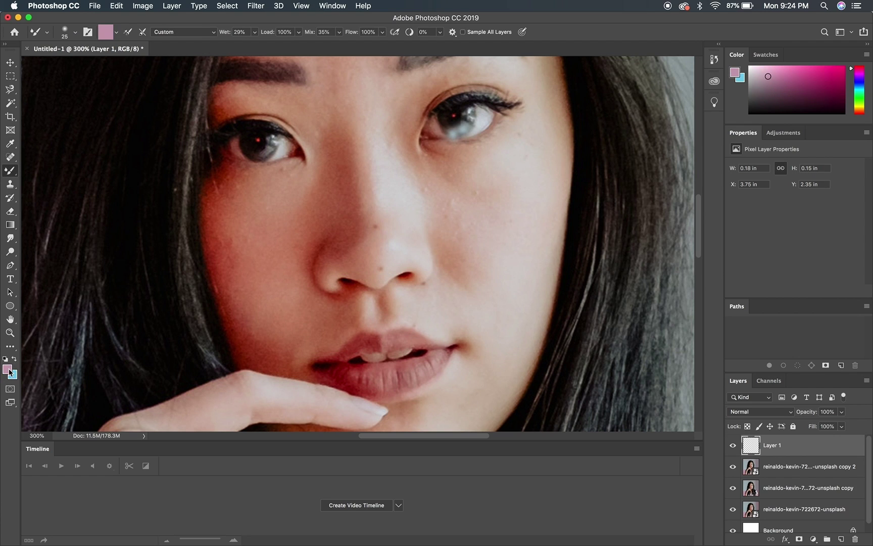
pyautogui.click(8, 369)
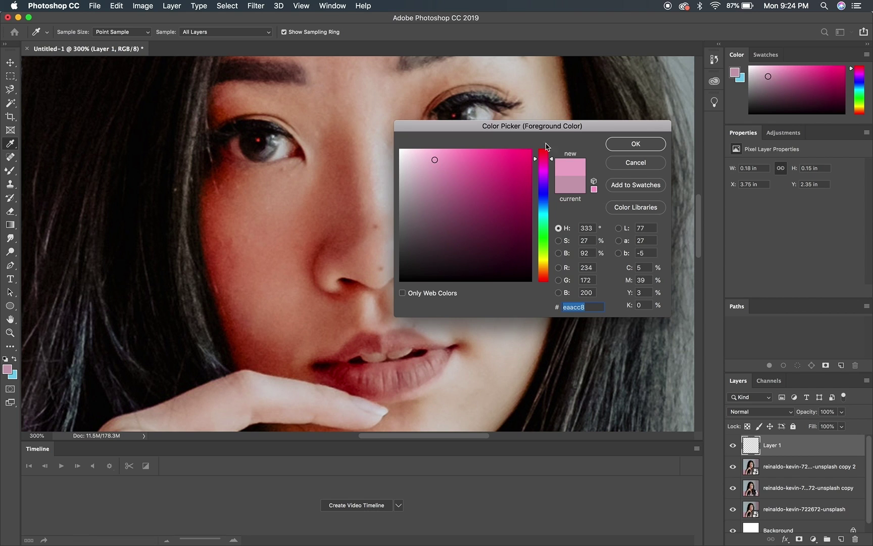
pyautogui.click(628, 146)
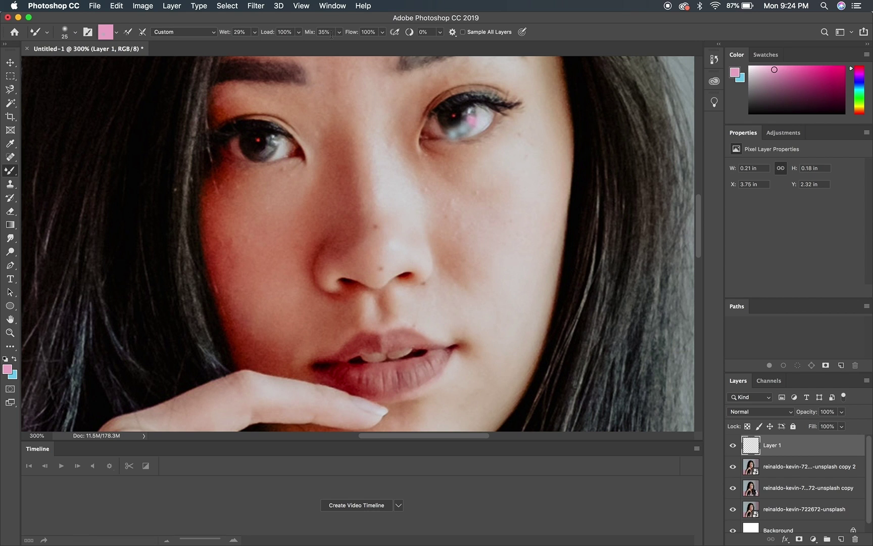
# Switch to the regular Brush tool at size 35 and dab pink onto the iris of the eye on the hair-free side
pyautogui.rightClick(8, 174)
pyautogui.click(56, 169)
pyautogui.press('[')
pyautogui.press('[')
pyautogui.press('[')
pyautogui.press('[')
pyautogui.press('[')
pyautogui.press('[')
pyautogui.press('[')
pyautogui.press('[')
pyautogui.press('[')
pyautogui.press(']')
pyautogui.press(']')
pyautogui.press(']')
pyautogui.press(']')
pyautogui.click(457, 118)
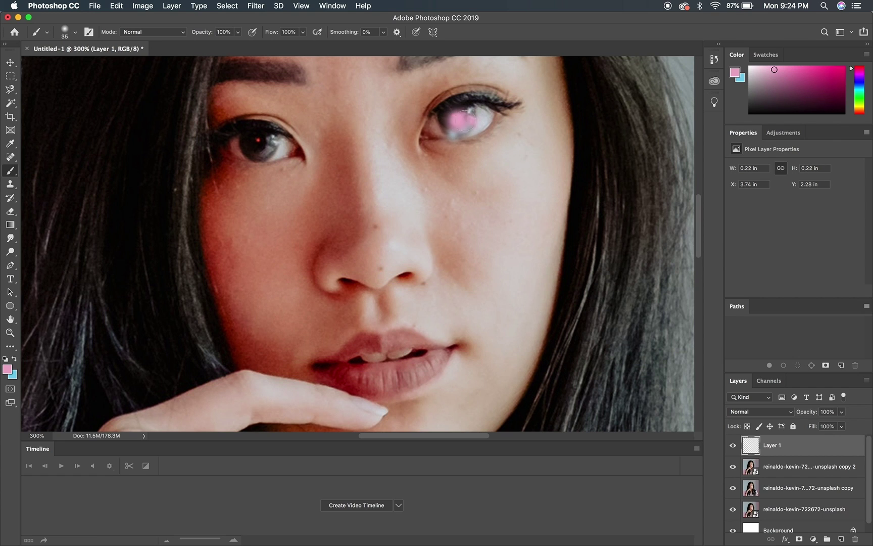
# Paint alternating pink and blue soft spots over both eyes
pyautogui.moveTo(475, 121)
pyautogui.mouseDown()
pyautogui.moveTo(488, 121)
pyautogui.moveTo(436, 132)
pyautogui.moveTo(482, 115)
pyautogui.moveTo(479, 109)
pyautogui.moveTo(452, 123)
pyautogui.mouseUp()
pyautogui.press('x')
pyautogui.press('x')
pyautogui.moveTo(290, 154)
pyautogui.mouseDown()
pyautogui.moveTo(245, 152)
pyautogui.moveTo(277, 152)
pyautogui.moveTo(262, 142)
pyautogui.moveTo(235, 148)
pyautogui.mouseUp()
pyautogui.press('x')
pyautogui.press('x')
pyautogui.press('x')
pyautogui.click(265, 164)
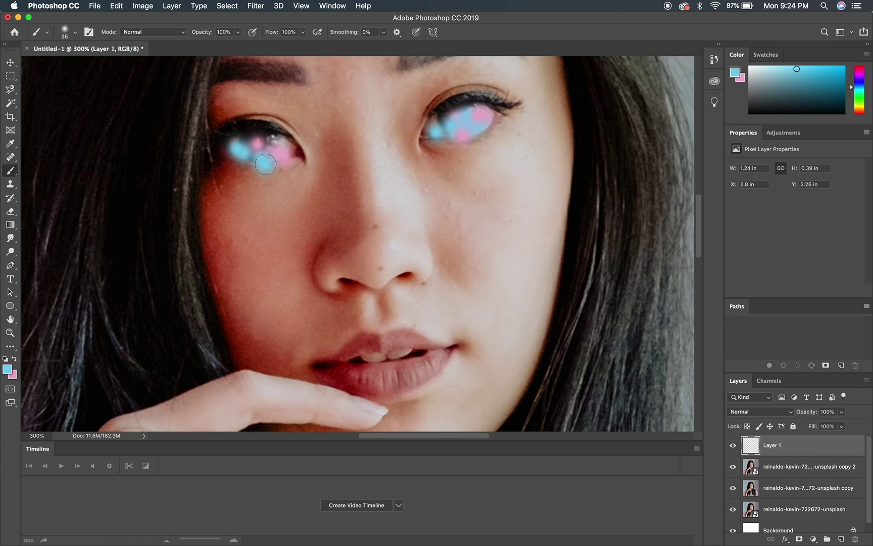
pyautogui.press('x')
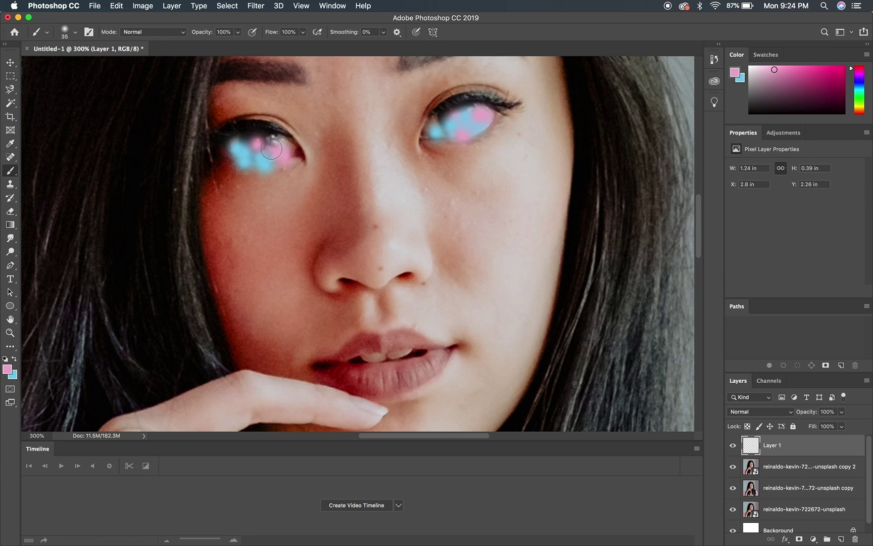
# Fill the gaps and lower edges of both eyes with more pink and blue Soft Round dabs
pyautogui.click(70, 36)
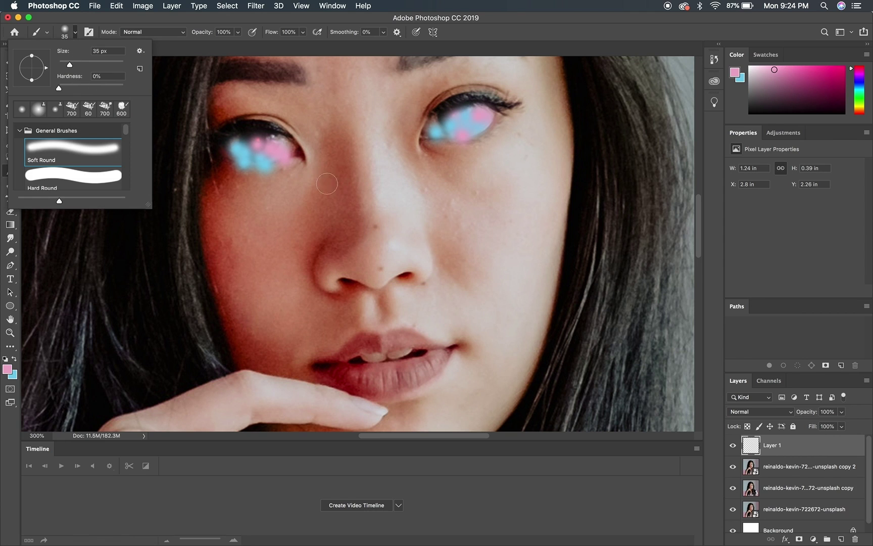
pyautogui.click(266, 154)
pyautogui.moveTo(275, 151)
pyautogui.mouseDown()
pyautogui.moveTo(286, 142)
pyautogui.moveTo(281, 172)
pyautogui.mouseUp()
pyautogui.press('x')
pyautogui.press('x')
pyautogui.click(255, 168)
pyautogui.moveTo(475, 132); pyautogui.dragTo(491, 131)
# Dab alternating pink and blue size 35 spots across the lower lip
pyautogui.scroll(-1, 431, 258)
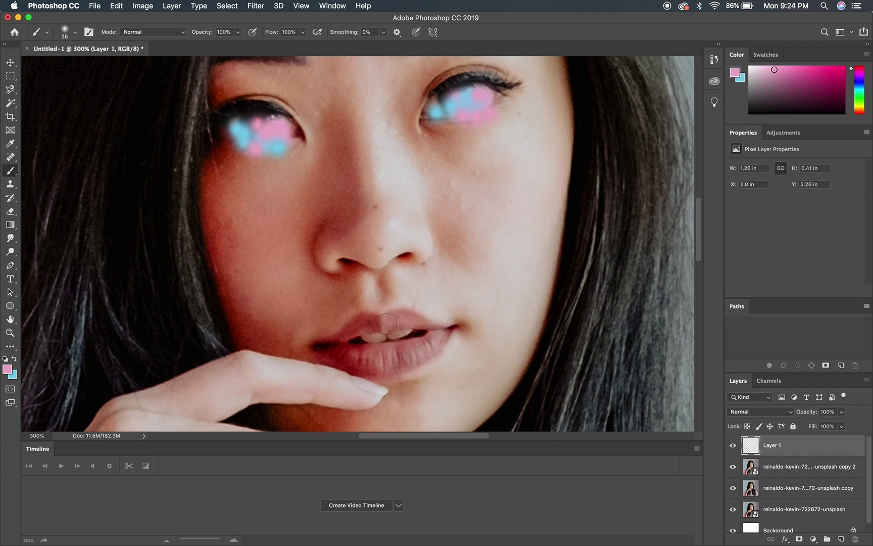
pyautogui.click(361, 348)
pyautogui.click(392, 349)
pyautogui.press('x')
pyautogui.click(381, 352)
pyautogui.click(418, 352)
pyautogui.click(405, 353)
pyautogui.press('x')
pyautogui.click(419, 345)
pyautogui.click(394, 355)
pyautogui.click(368, 367)
pyautogui.click(336, 357)
pyautogui.press('x')
pyautogui.click(396, 362)
pyautogui.click(426, 352)
pyautogui.click(418, 348)
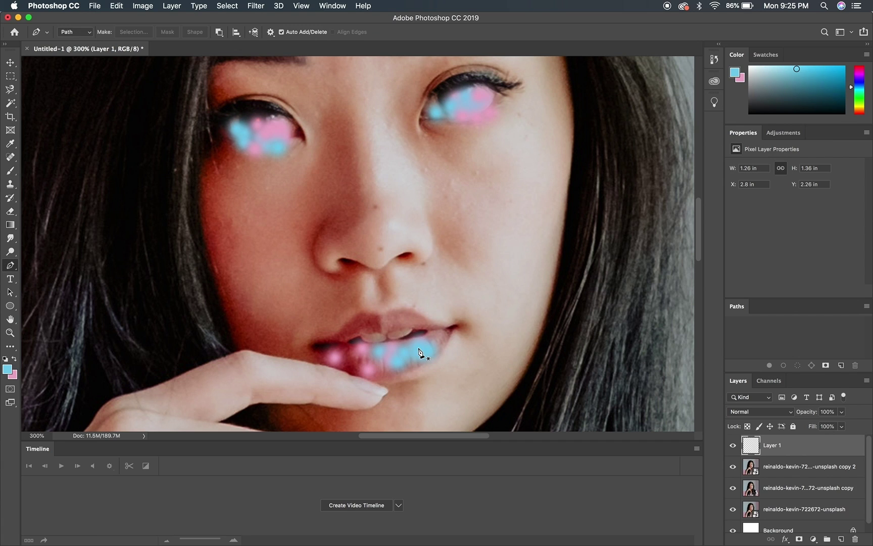
# Add small size 15 pink and blue spots between the larger dabs on the lower lip
pyautogui.press('[')
pyautogui.press('[')
pyautogui.press('x')
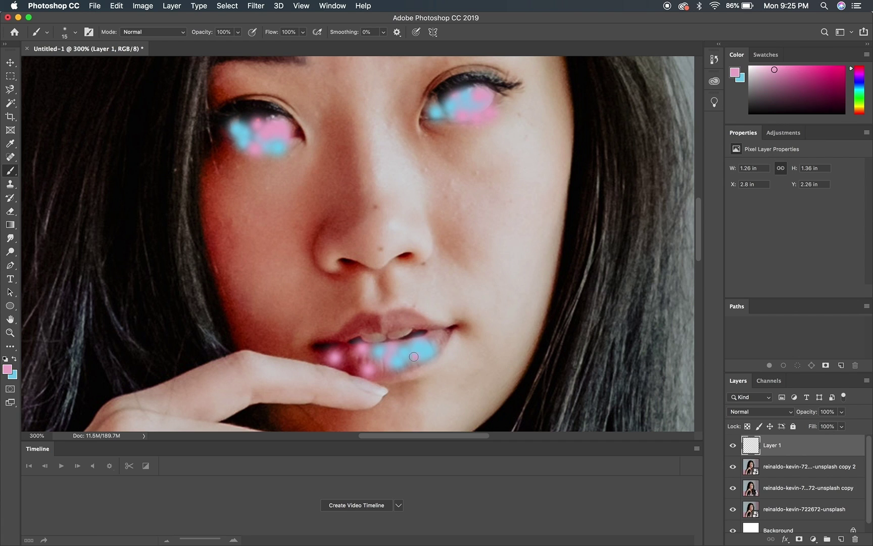
pyautogui.press('x')
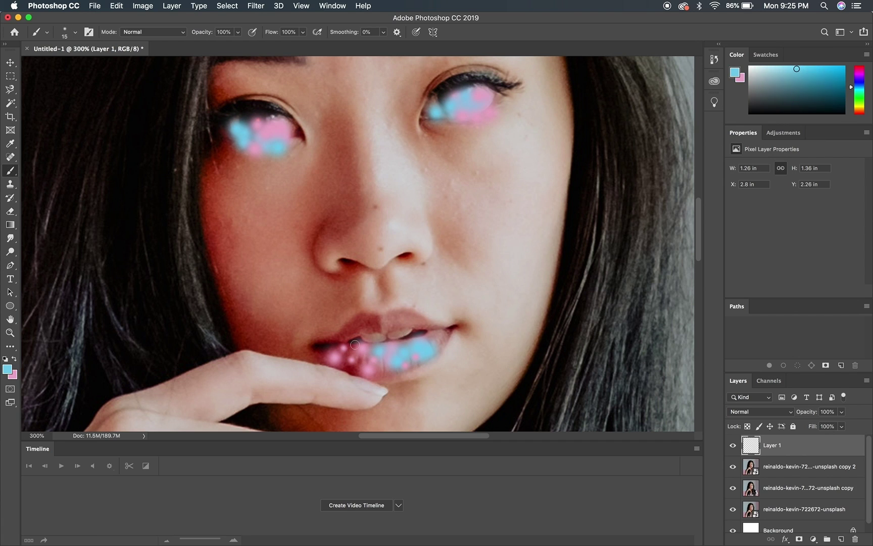
pyautogui.click(350, 352)
pyautogui.click(348, 358)
pyautogui.click(351, 367)
pyautogui.click(354, 368)
pyautogui.click(364, 361)
pyautogui.click(374, 364)
# Fill the lower lip's bottom edge and outer corner with size 25 blue and pink dabs
pyautogui.click(380, 373)
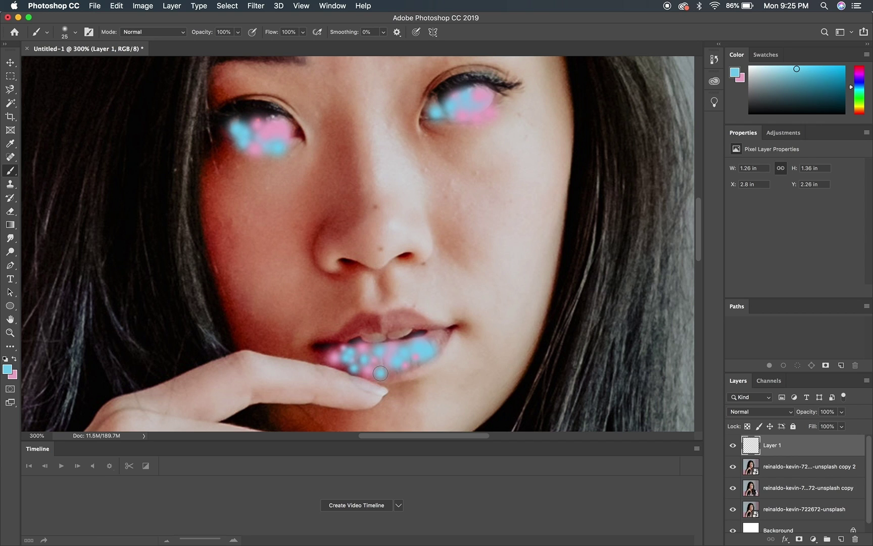
pyautogui.click(429, 338)
pyautogui.click(388, 375)
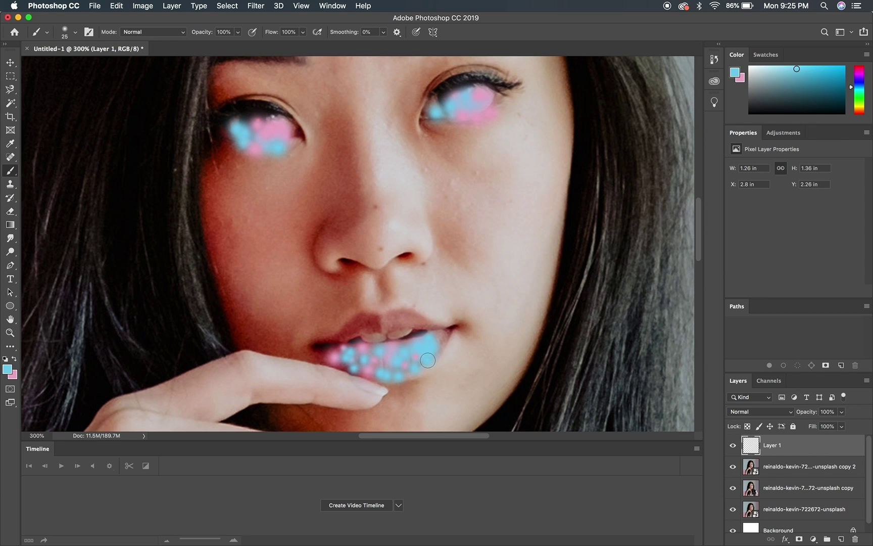
pyautogui.press('x')
pyautogui.click(404, 379)
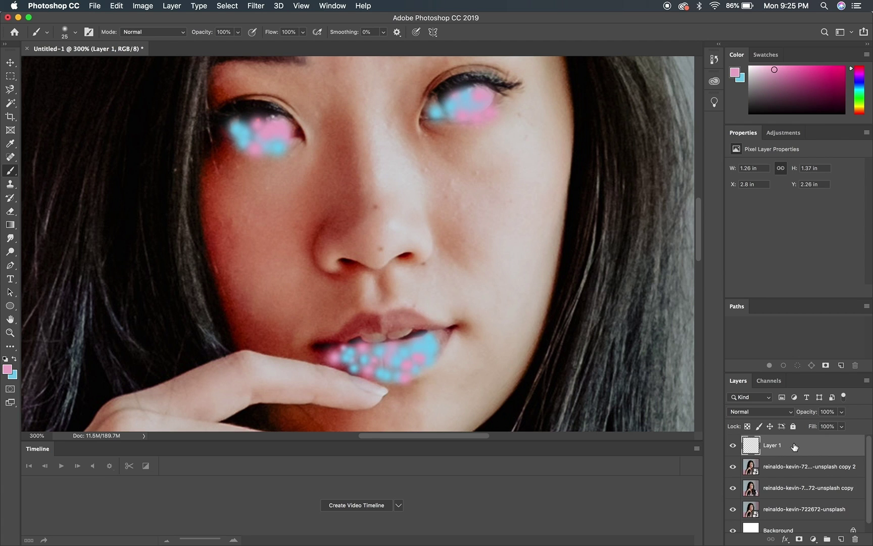
# Group Layer 1 with the topmost photo copy and duplicate the group
pyautogui.click(784, 467)
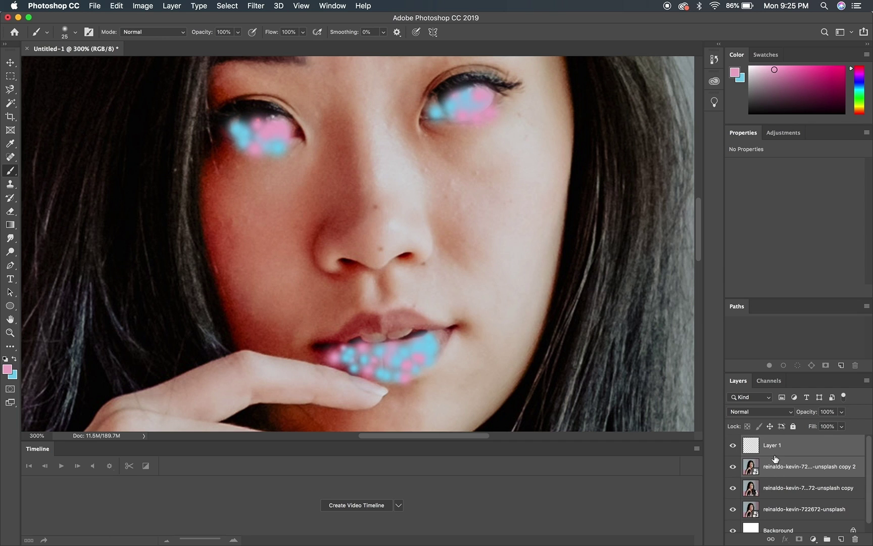
pyautogui.press('super+g')
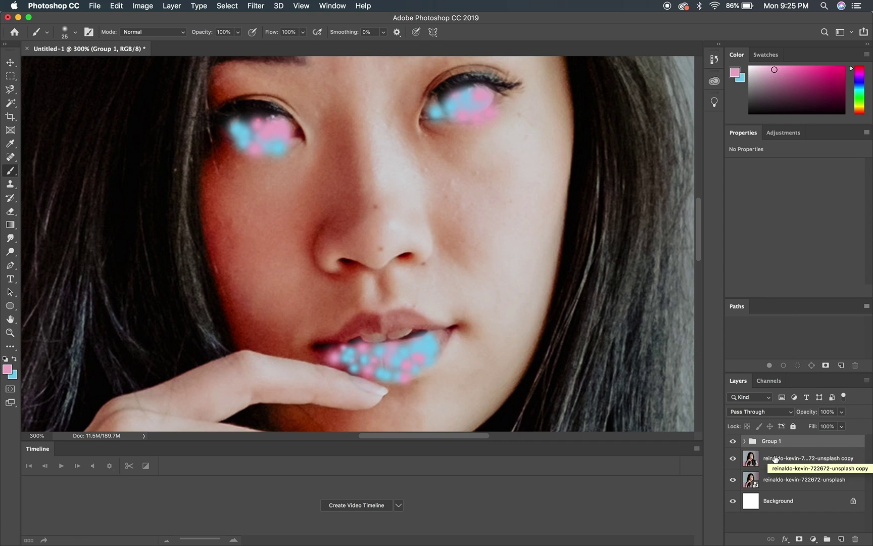
pyautogui.press('super+j')
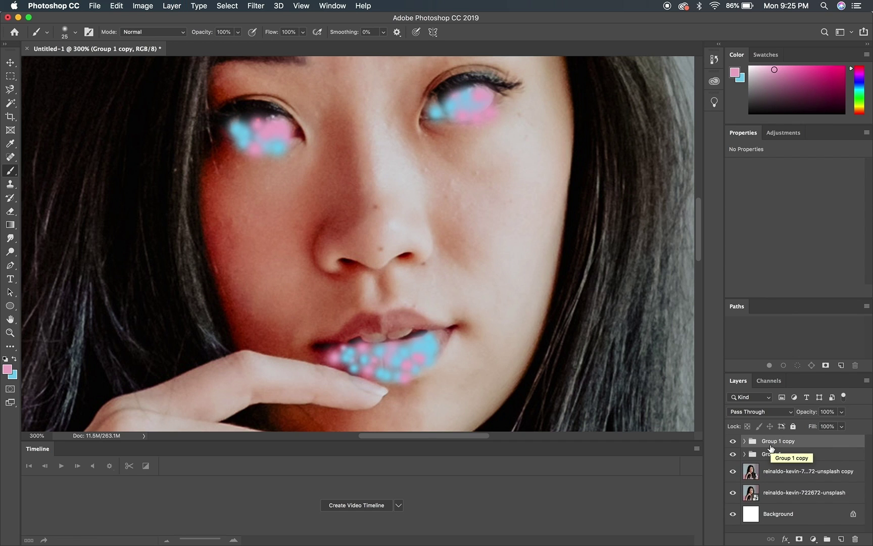
# Merge the duplicated group into a single layer and convert it to a smart object
pyautogui.click(770, 448)
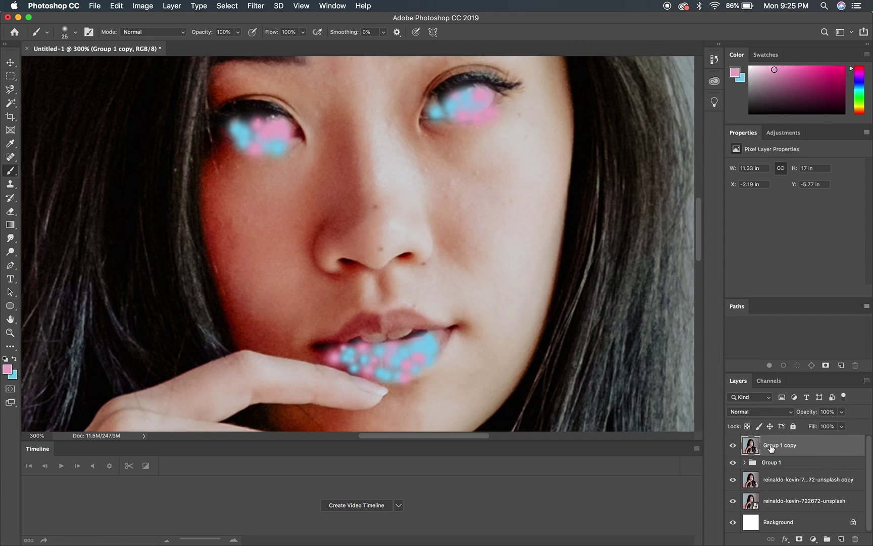
pyautogui.rightClick(772, 448)
pyautogui.click(682, 231)
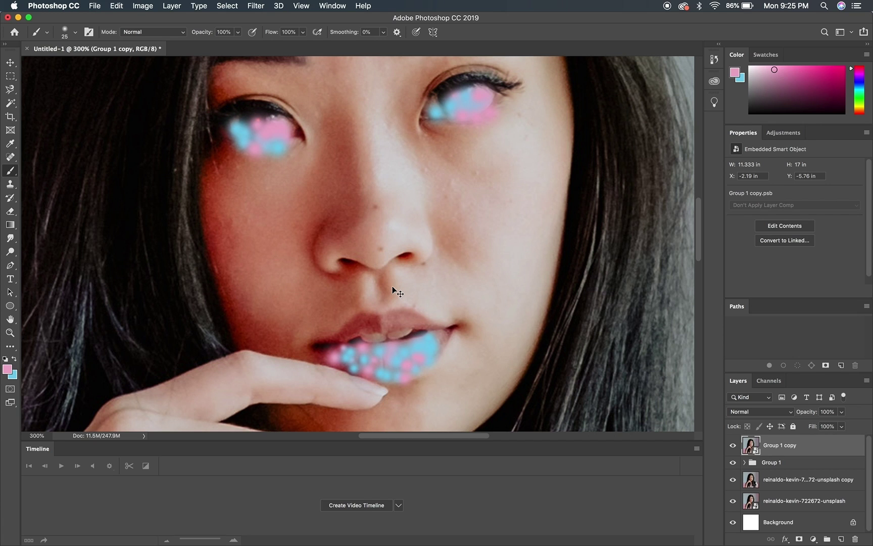
# Open the Liquify filter and smear the image-right eye's paint down the cheek with a size 35 Forward Warp brush
pyautogui.press('super+shift+x')
pyautogui.scroll(10, 344, 268)
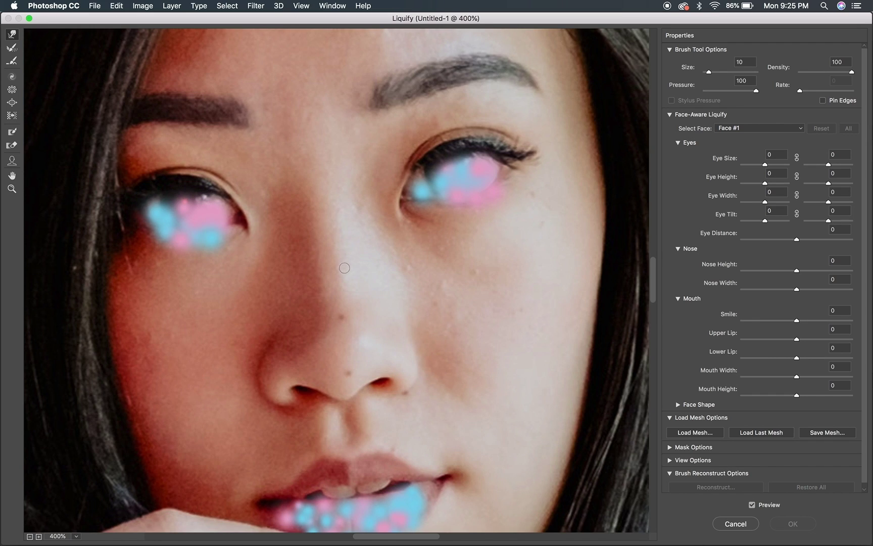
pyautogui.press(']')
pyautogui.press(']')
pyautogui.press(']')
pyautogui.press(']')
pyautogui.press(']')
pyautogui.moveTo(440, 187)
pyautogui.mouseDown()
pyautogui.moveTo(441, 239)
pyautogui.moveTo(425, 196)
pyautogui.moveTo(427, 228)
pyautogui.moveTo(454, 194)
pyautogui.moveTo(457, 278)
pyautogui.mouseUp()
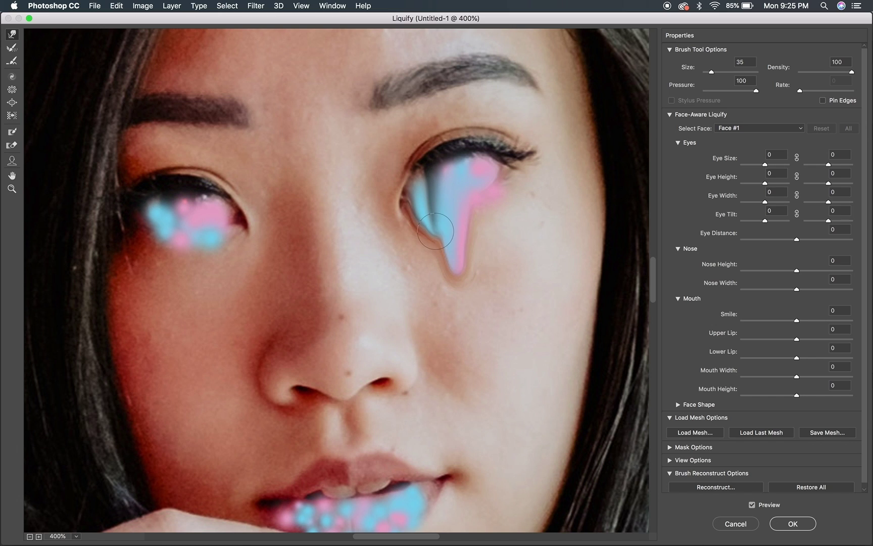
pyautogui.moveTo(435, 231); pyautogui.dragTo(438, 252)
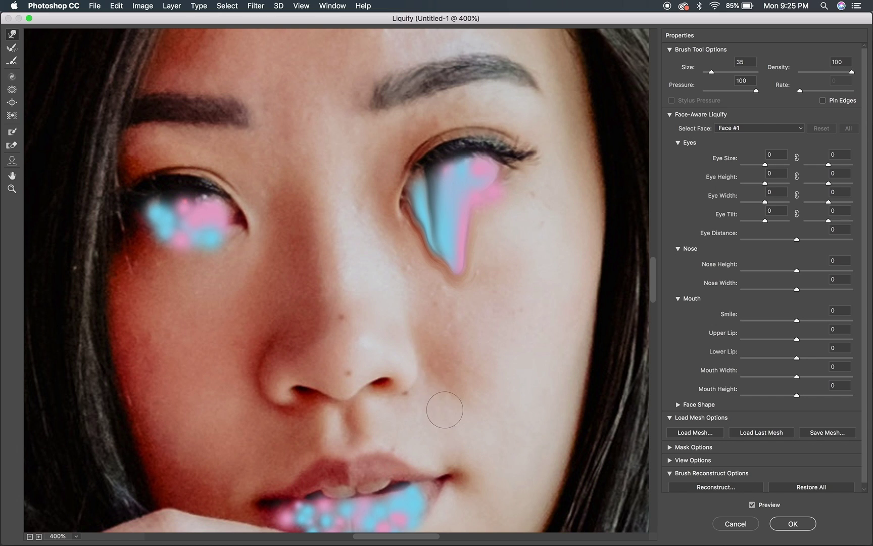
# Warp the lower lip's paint beside the fingertip down into narrow drips on the chin, using a brush up to size 25
pyautogui.scroll(-5, 248, 354)
pyautogui.press('[')
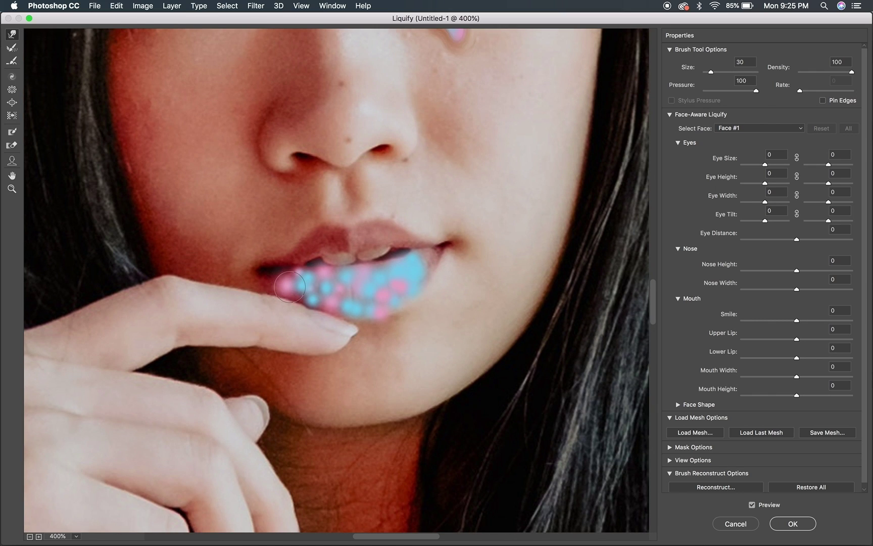
pyautogui.scroll(10, 290, 287)
pyautogui.scroll(-10, 289, 287)
pyautogui.press('[')
pyautogui.press('[')
pyautogui.moveTo(286, 305)
pyautogui.mouseDown()
pyautogui.moveTo(294, 322)
pyautogui.moveTo(294, 307)
pyautogui.moveTo(294, 330)
pyautogui.moveTo(288, 315)
pyautogui.moveTo(288, 339)
pyautogui.moveTo(283, 318)
pyautogui.moveTo(298, 334)
pyautogui.mouseUp()
pyautogui.press(']')
pyautogui.moveTo(306, 307)
pyautogui.mouseDown()
pyautogui.moveTo(306, 345)
pyautogui.moveTo(299, 332)
pyautogui.moveTo(332, 350)
pyautogui.moveTo(316, 321)
pyautogui.moveTo(354, 360)
pyautogui.moveTo(354, 387)
pyautogui.moveTo(354, 353)
pyautogui.moveTo(357, 432)
pyautogui.mouseUp()
pyautogui.moveTo(354, 355)
pyautogui.mouseDown()
pyautogui.moveTo(345, 317)
pyautogui.moveTo(346, 332)
pyautogui.moveTo(329, 307)
pyautogui.moveTo(332, 333)
pyautogui.moveTo(321, 308)
pyautogui.moveTo(326, 333)
pyautogui.moveTo(312, 307)
pyautogui.moveTo(325, 339)
pyautogui.moveTo(298, 302)
pyautogui.moveTo(302, 315)
pyautogui.moveTo(336, 330)
pyautogui.moveTo(332, 308)
pyautogui.moveTo(341, 341)
pyautogui.moveTo(351, 312)
pyautogui.moveTo(364, 353)
pyautogui.moveTo(350, 329)
pyautogui.moveTo(375, 372)
pyautogui.moveTo(374, 403)
pyautogui.mouseUp()
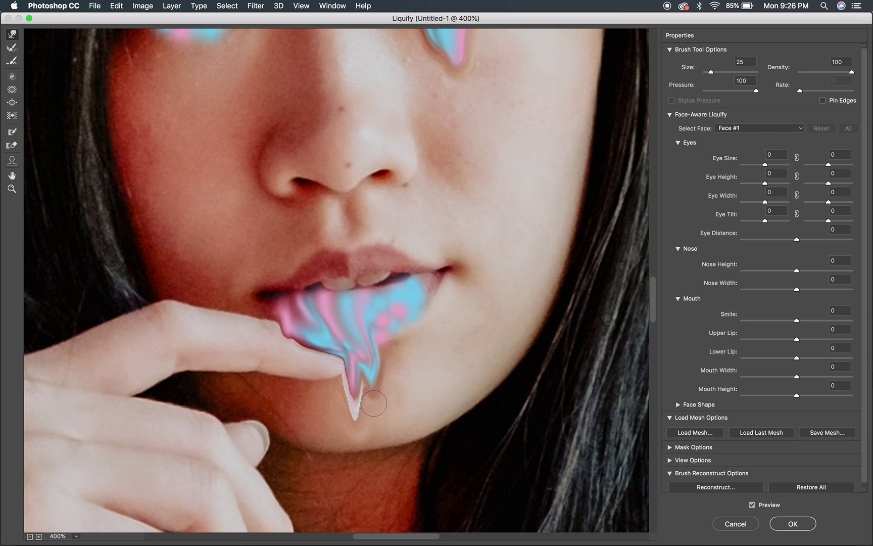
# Smear the centre and outer corner of the lower lip's paint down toward the chin with the size 25 brush
pyautogui.moveTo(370, 357); pyautogui.dragTo(370, 419)
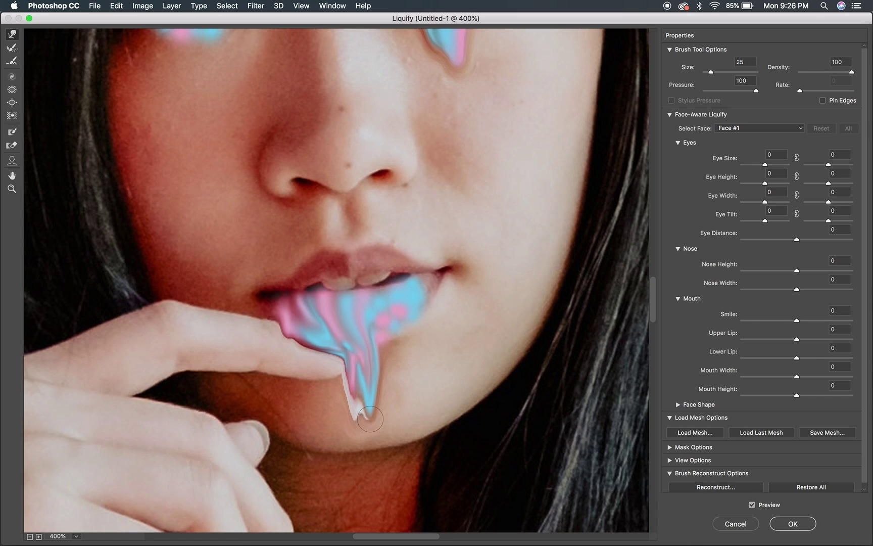
pyautogui.moveTo(375, 319); pyautogui.dragTo(377, 418)
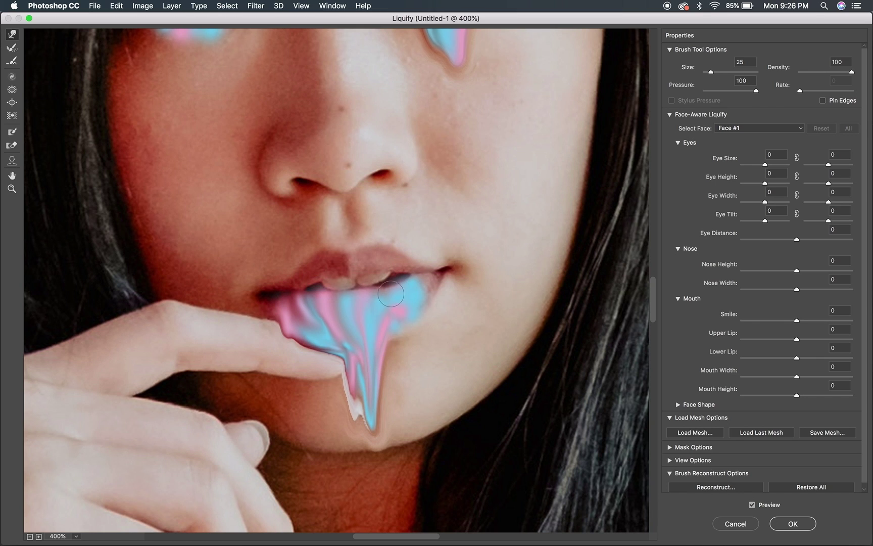
pyautogui.moveTo(404, 290); pyautogui.dragTo(410, 356)
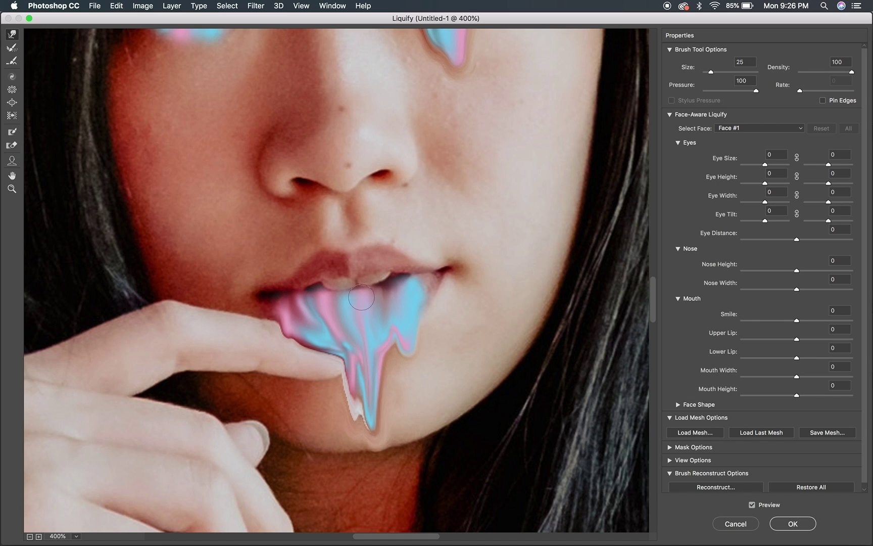
pyautogui.moveTo(366, 353)
pyautogui.mouseDown()
pyautogui.moveTo(370, 412)
pyautogui.moveTo(385, 336)
pyautogui.moveTo(387, 440)
pyautogui.mouseUp()
pyautogui.moveTo(392, 333)
pyautogui.mouseDown()
pyautogui.moveTo(397, 430)
pyautogui.moveTo(403, 344)
pyautogui.moveTo(404, 421)
pyautogui.moveTo(371, 429)
pyautogui.mouseUp()
# Enlarge the warp brush to size 45 and pull the lip strands into one wide drip past the chin
pyautogui.press(']')
pyautogui.press(']')
pyautogui.press(']')
pyautogui.moveTo(371, 348)
pyautogui.mouseDown()
pyautogui.moveTo(388, 337)
pyautogui.moveTo(393, 443)
pyautogui.mouseUp()
pyautogui.press(']')
pyautogui.moveTo(407, 306)
pyautogui.mouseDown()
pyautogui.moveTo(398, 340)
pyautogui.moveTo(399, 480)
pyautogui.mouseUp()
pyautogui.moveTo(376, 375); pyautogui.dragTo(388, 485)
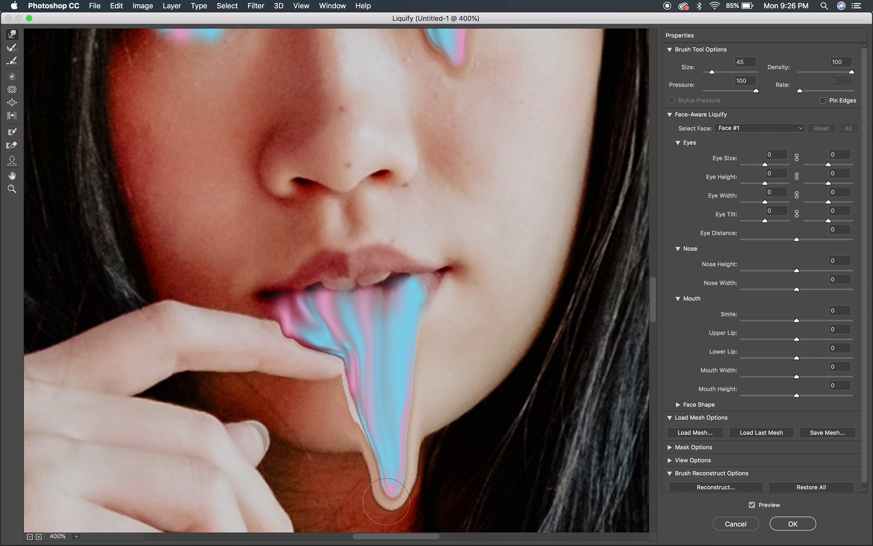
# Stretch the mouth drip down over the neck, enlarging the warp brush up to size 70
pyautogui.scroll(-5, 388, 454)
pyautogui.moveTo(385, 268); pyautogui.dragTo(404, 440)
pyautogui.press(']')
pyautogui.press(']')
pyautogui.press(']')
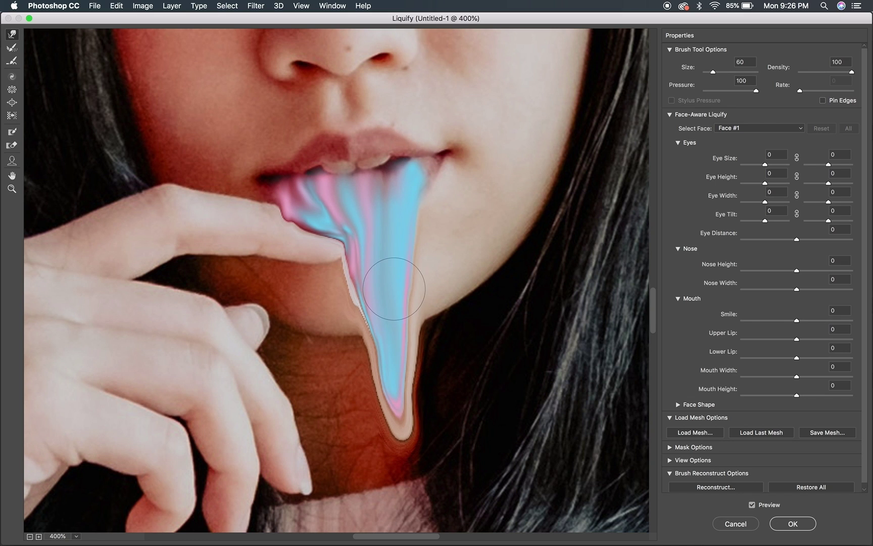
pyautogui.moveTo(386, 312); pyautogui.dragTo(390, 445)
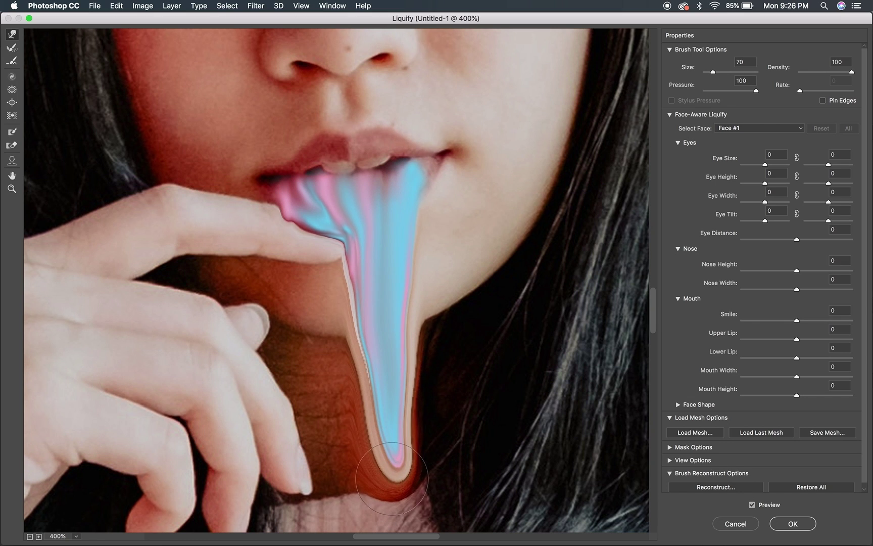
# Reduce the warp brush to size 35 and draw the mouth drip's inner strands down to the neckline
pyautogui.press('[')
pyautogui.press('[')
pyautogui.press('[')
pyautogui.press('[')
pyautogui.moveTo(362, 209); pyautogui.dragTo(389, 510)
pyautogui.scroll(-3, 392, 431)
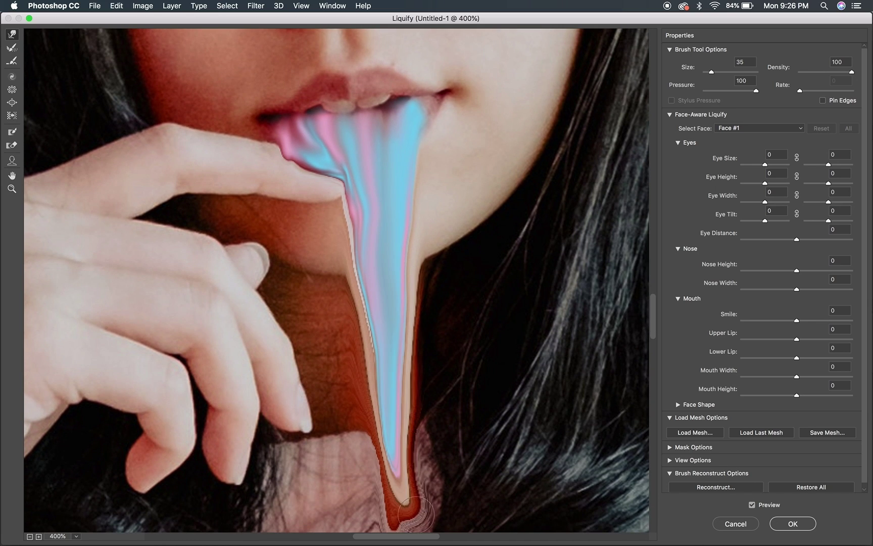
# Enlarge the warp brush to size 90 and extend the mouth drip down onto the upper chest
pyautogui.press('super+minus')
pyautogui.press('super+minus')
pyautogui.press(']')
pyautogui.press(']')
pyautogui.press(']')
pyautogui.press(']')
pyautogui.press(']')
pyautogui.press(']')
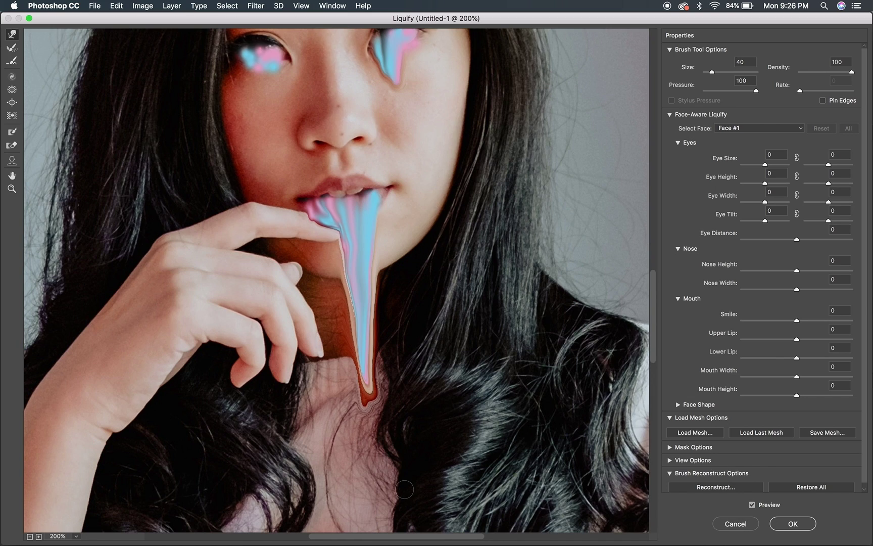
pyautogui.moveTo(364, 243); pyautogui.dragTo(366, 486)
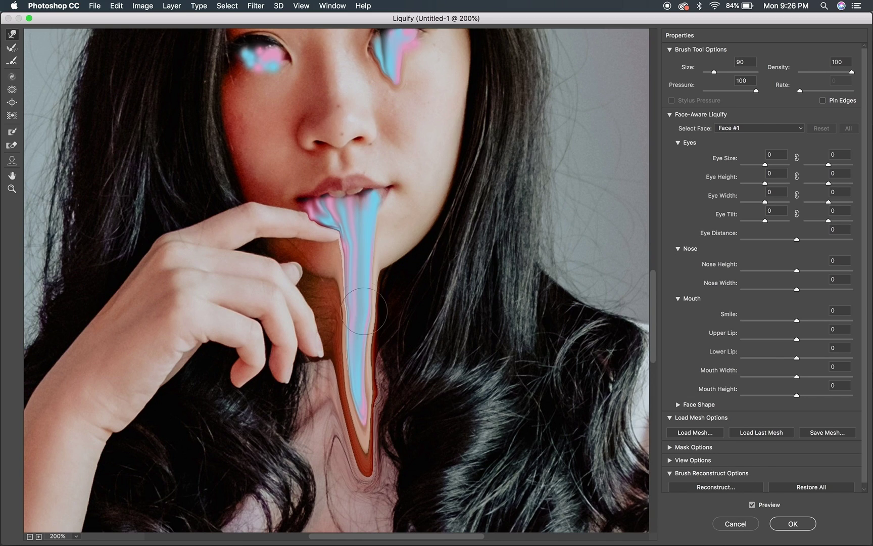
pyautogui.moveTo(359, 318)
pyautogui.mouseDown()
pyautogui.moveTo(373, 378)
pyautogui.moveTo(363, 447)
pyautogui.moveTo(363, 515)
pyautogui.mouseUp()
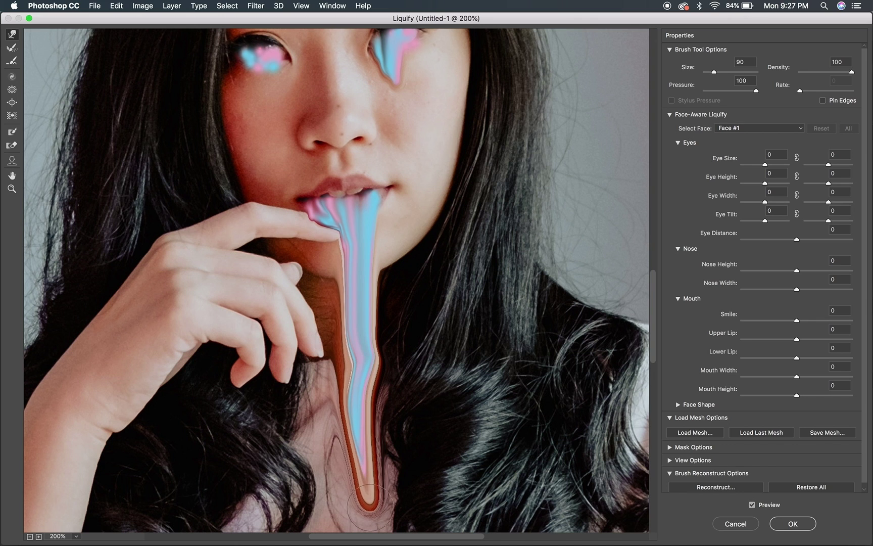
pyautogui.moveTo(359, 334); pyautogui.dragTo(358, 404)
# Lengthen and straighten the mouth drip over the chest with the size 90 warp brush
pyautogui.scroll(15, 355, 503)
pyautogui.scroll(-15, 355, 502)
pyautogui.hscroll(-2, 355, 502)
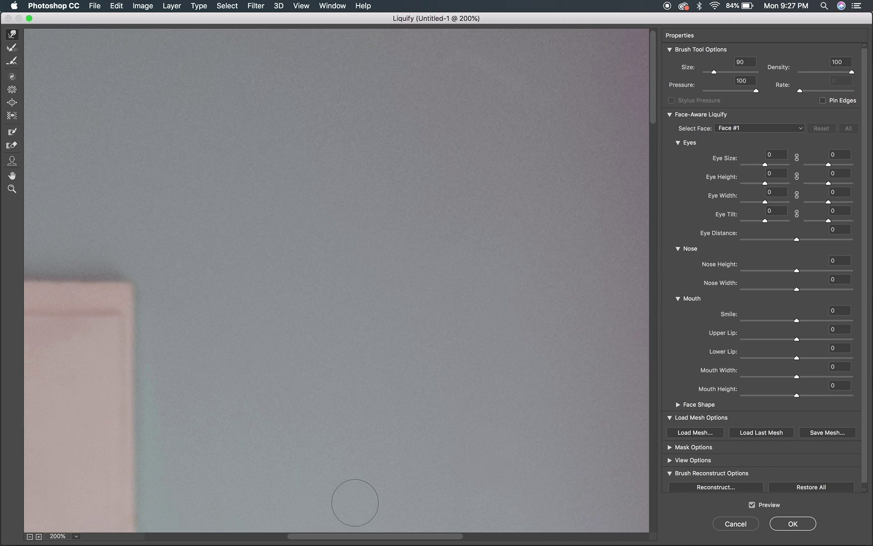
pyautogui.scroll(12, 363, 377)
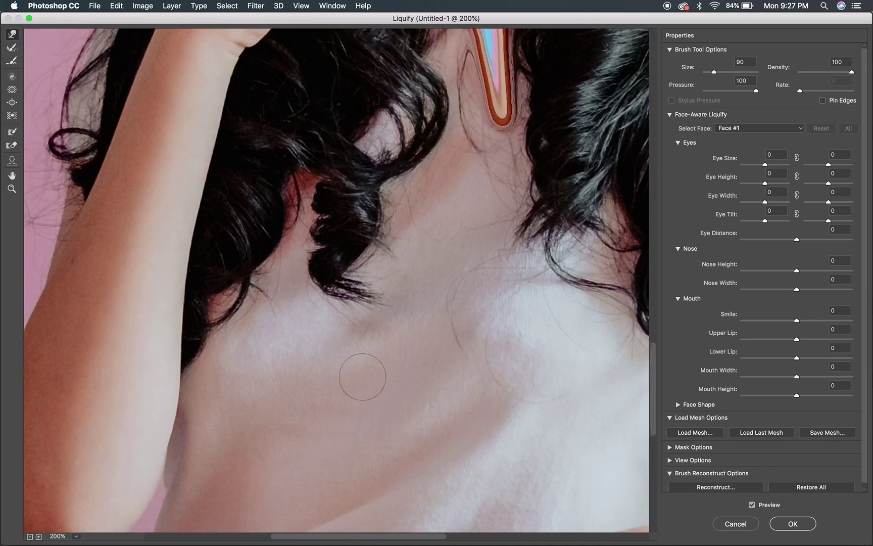
pyautogui.moveTo(436, 207); pyautogui.dragTo(445, 378)
pyautogui.moveTo(443, 218); pyautogui.dragTo(456, 443)
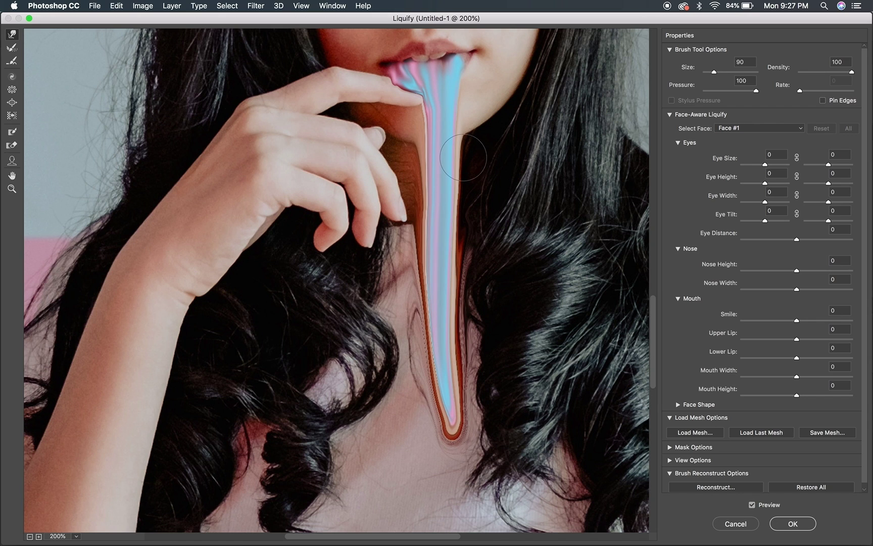
# Lengthen the image-right eye's drip to nose level and fill out its inner edge, reducing the warp brush to size 60
pyautogui.scroll(8, 457, 130)
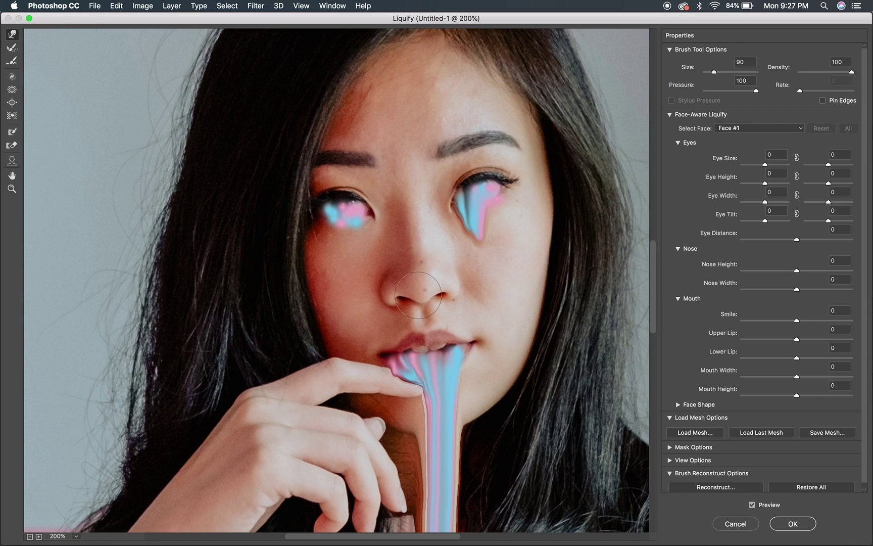
pyautogui.press('[')
pyautogui.press('[')
pyautogui.press('[')
pyautogui.moveTo(481, 207)
pyautogui.mouseDown()
pyautogui.moveTo(490, 202)
pyautogui.moveTo(494, 302)
pyautogui.mouseUp()
pyautogui.moveTo(493, 183); pyautogui.dragTo(490, 273)
pyautogui.moveTo(489, 208); pyautogui.dragTo(493, 284)
pyautogui.press('[')
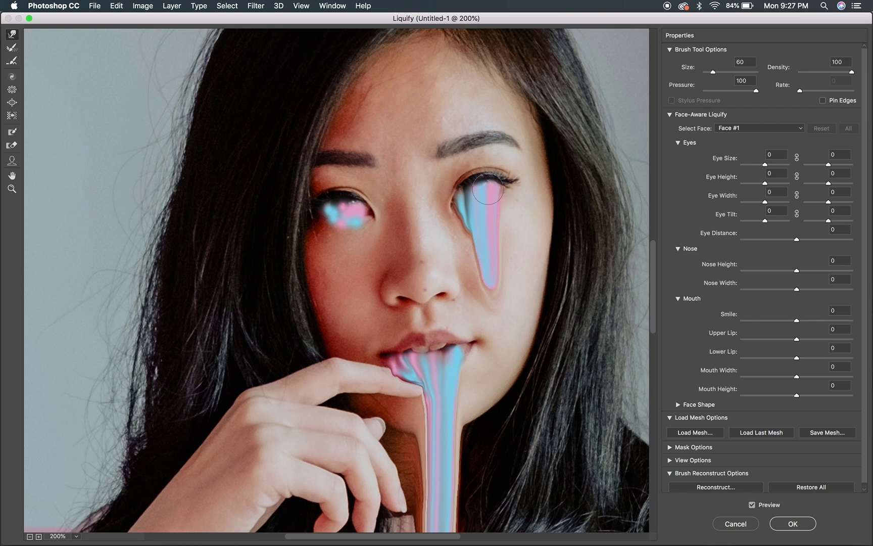
pyautogui.moveTo(480, 202); pyautogui.dragTo(462, 228)
# Smear the image-left eye's pink and blue paint down the cheek into a drip with a size 30 warp brush
pyautogui.press('[')
pyautogui.press('[')
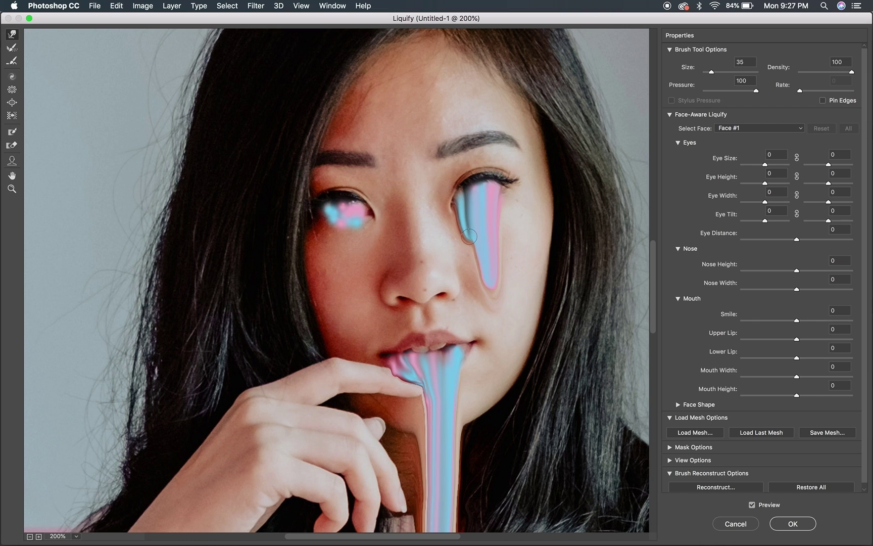
pyautogui.moveTo(356, 207); pyautogui.dragTo(353, 273)
pyautogui.moveTo(353, 211); pyautogui.dragTo(354, 264)
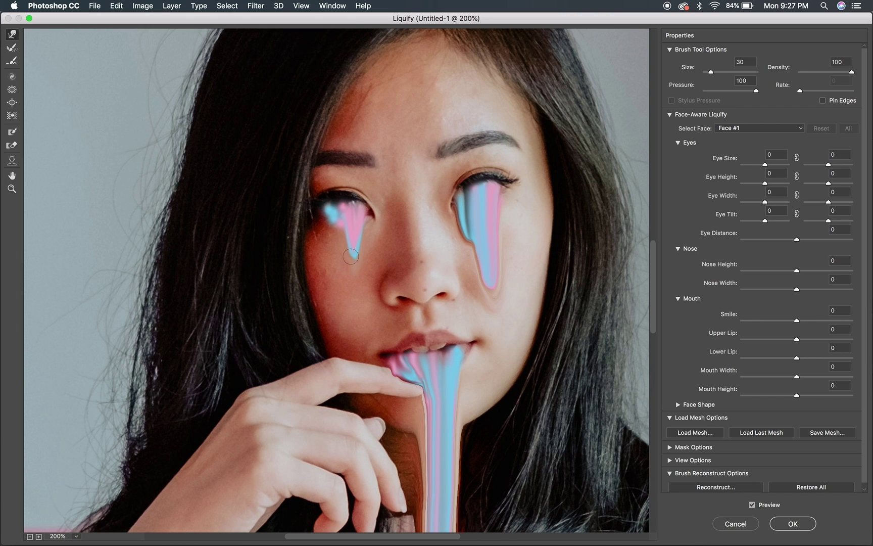
pyautogui.moveTo(344, 213); pyautogui.dragTo(342, 265)
pyautogui.moveTo(332, 215); pyautogui.dragTo(336, 271)
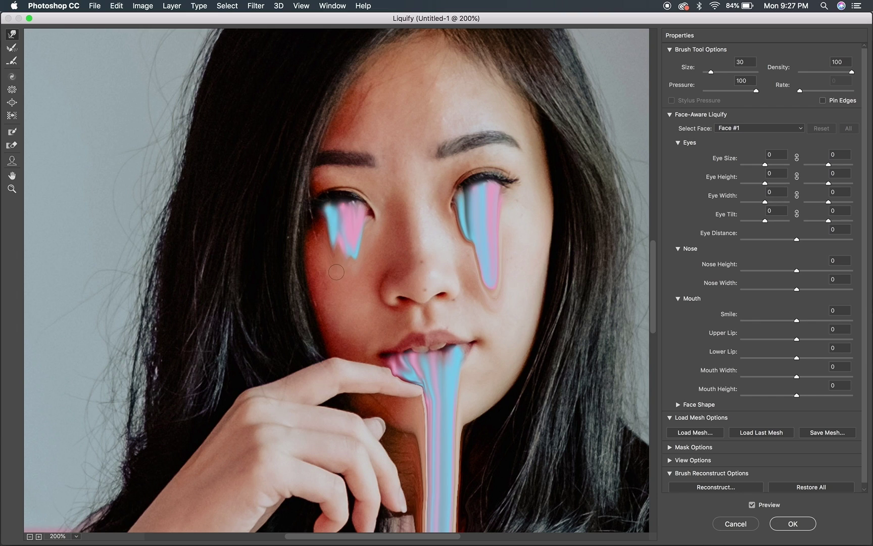
pyautogui.moveTo(330, 208); pyautogui.dragTo(343, 285)
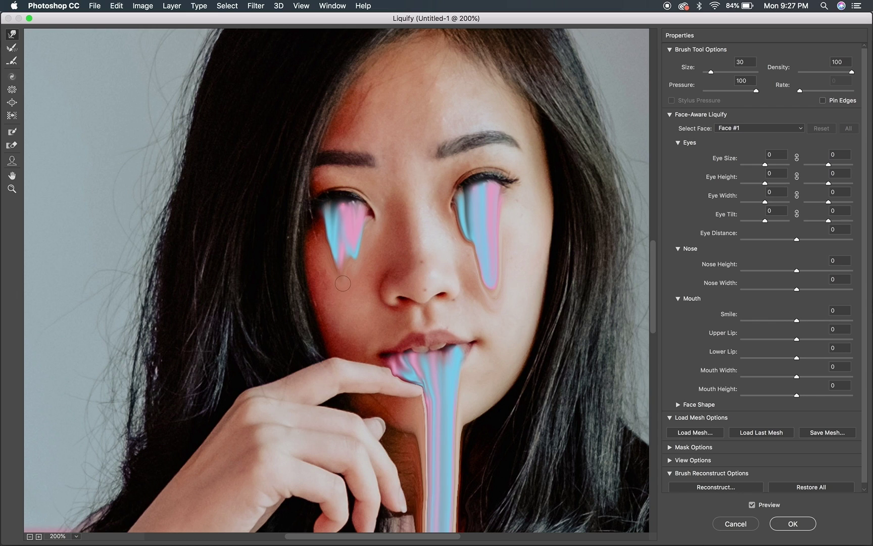
pyautogui.moveTo(342, 238); pyautogui.dragTo(351, 296)
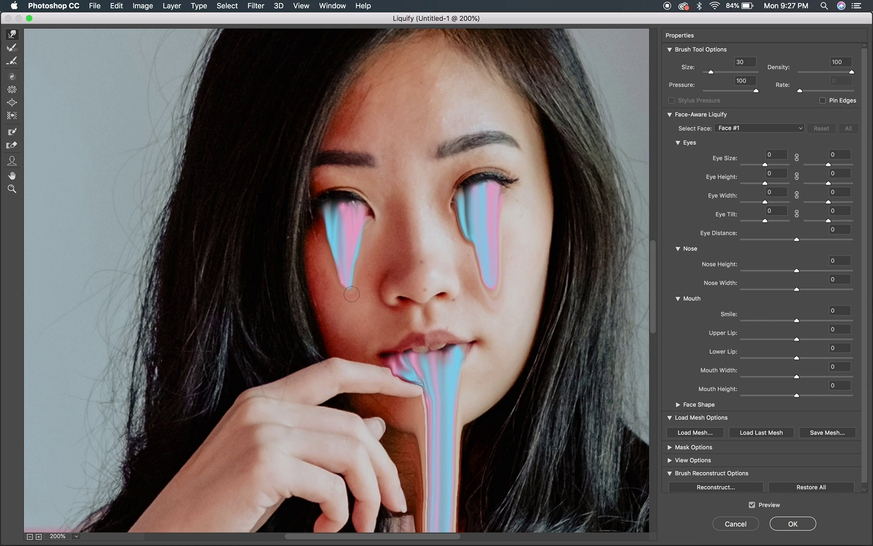
pyautogui.moveTo(352, 228); pyautogui.dragTo(355, 294)
# Extend the inner strand of the image-left eye's drip into a long point down the cheek
pyautogui.press('super+equal')
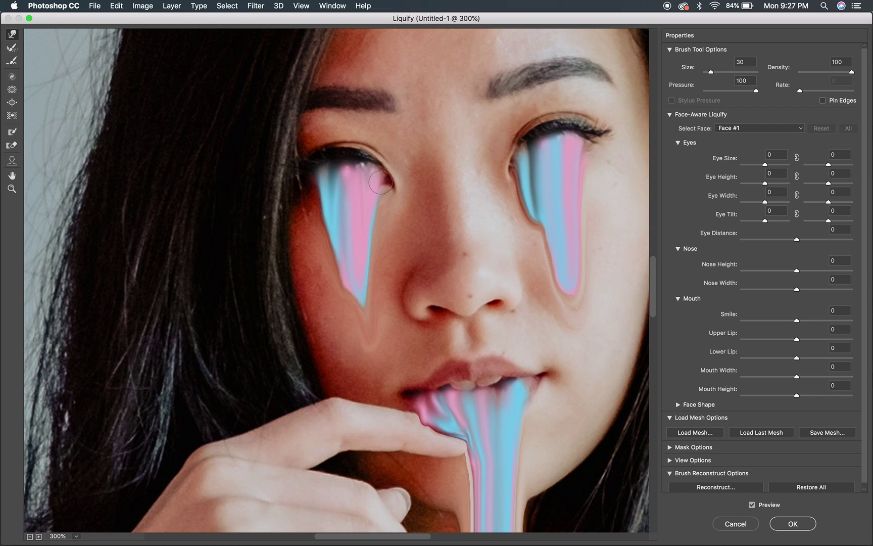
pyautogui.moveTo(373, 191); pyautogui.dragTo(369, 293)
pyautogui.moveTo(368, 258); pyautogui.dragTo(366, 351)
# Shape the outer edges of both eye drips into thin jagged strands with small warp brushes down to size 8
pyautogui.press('[')
pyautogui.moveTo(348, 265); pyautogui.dragTo(341, 297)
pyautogui.press('[')
pyautogui.press('[')
pyautogui.moveTo(333, 257)
pyautogui.mouseDown()
pyautogui.moveTo(329, 213)
pyautogui.moveTo(330, 255)
pyautogui.mouseUp()
pyautogui.moveTo(329, 205); pyautogui.dragTo(331, 264)
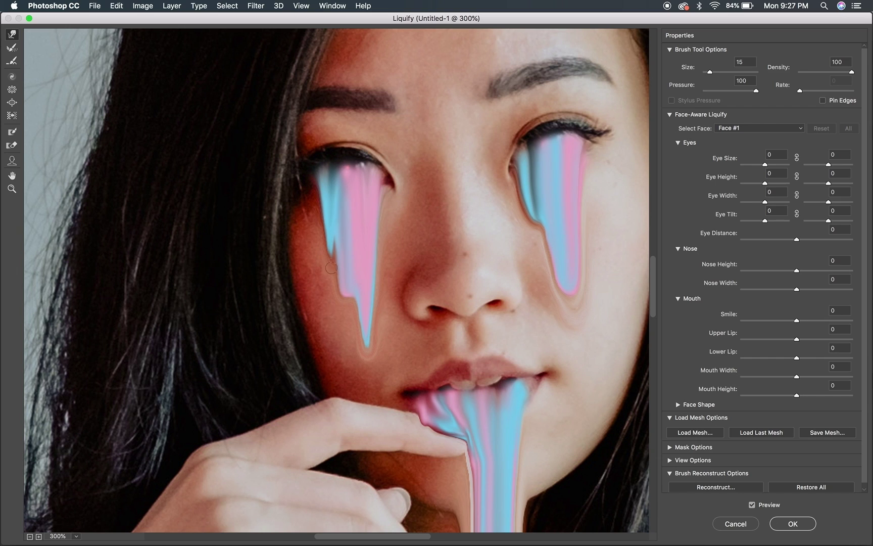
pyautogui.moveTo(320, 226); pyautogui.dragTo(320, 249)
pyautogui.moveTo(534, 244); pyautogui.dragTo(534, 193)
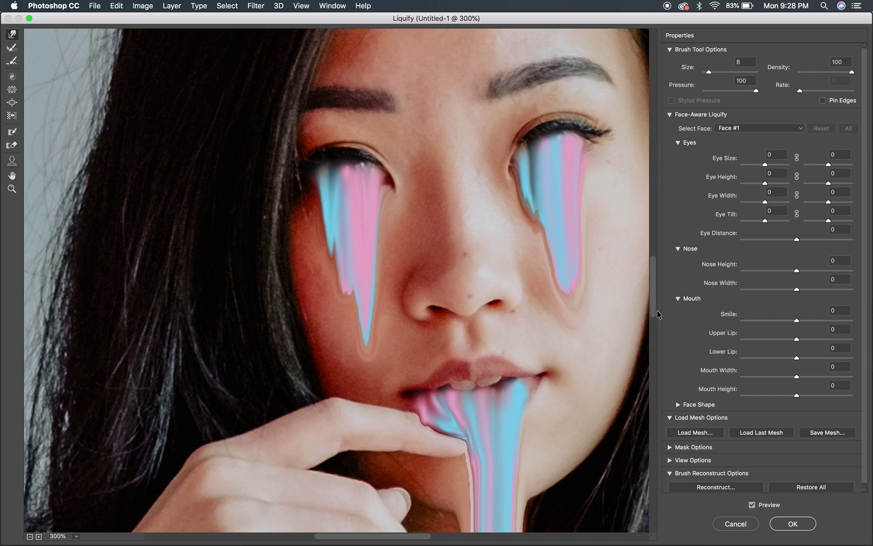
# Stretch the image-right eye's drip to mouth level with a size 35 brush and apply the Liquify filter
pyautogui.press(']')
pyautogui.press(']')
pyautogui.press(']')
pyautogui.press(']')
pyautogui.moveTo(572, 249); pyautogui.dragTo(581, 303)
pyautogui.moveTo(575, 261)
pyautogui.mouseDown()
pyautogui.moveTo(569, 336)
pyautogui.moveTo(576, 273)
pyautogui.moveTo(586, 372)
pyautogui.mouseUp()
pyautogui.moveTo(577, 306); pyautogui.dragTo(582, 379)
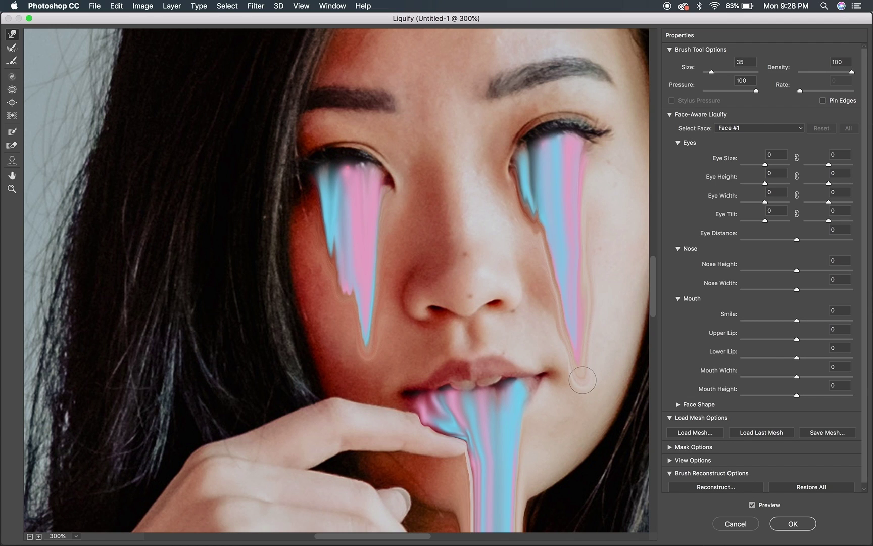
pyautogui.press('Return')
# Duplicate the Group 1 copy smart object and delete the Liquify smart filter from the duplicate
pyautogui.press('super+minus')
pyautogui.press('super+minus')
pyautogui.press('super+minus')
pyautogui.press('super+minus')
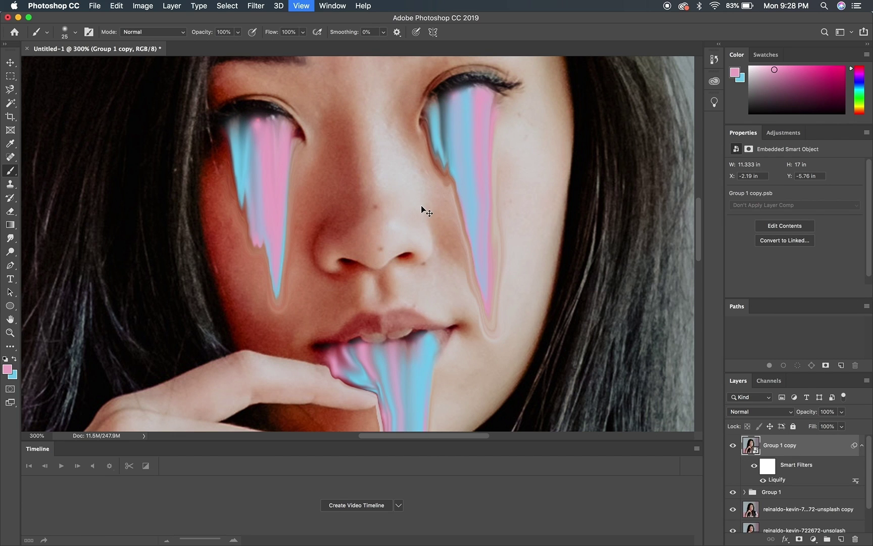
pyautogui.press('super+equal')
pyautogui.press('super+equal')
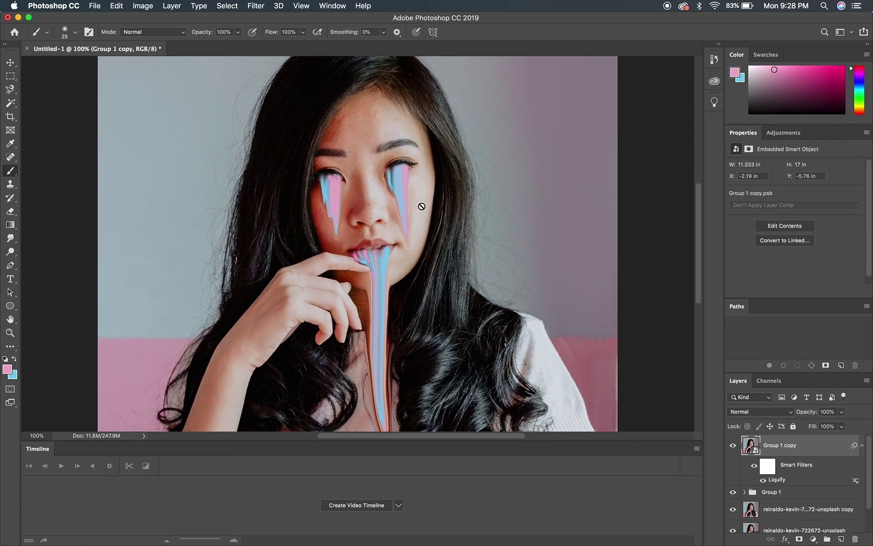
pyautogui.press('super+minus')
pyautogui.press('super+minus')
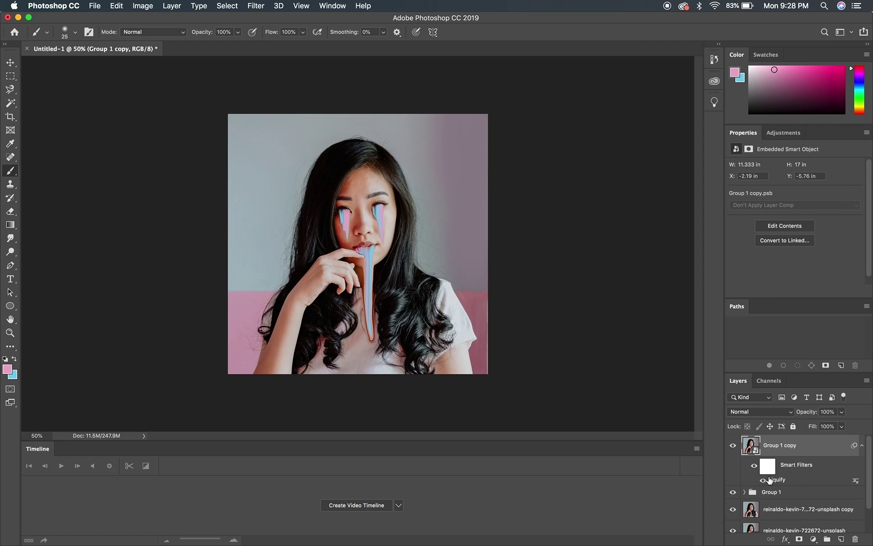
pyautogui.press('super+j')
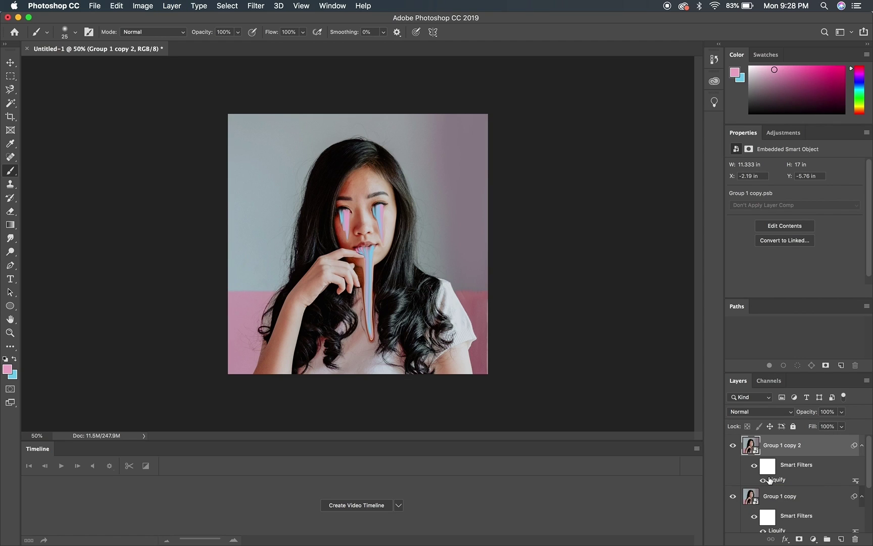
pyautogui.rightClick(777, 483)
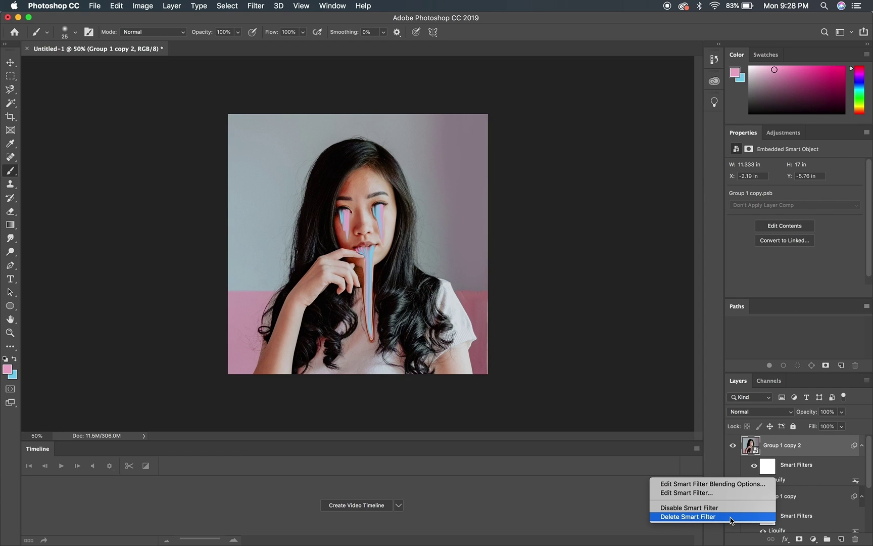
pyautogui.click(731, 520)
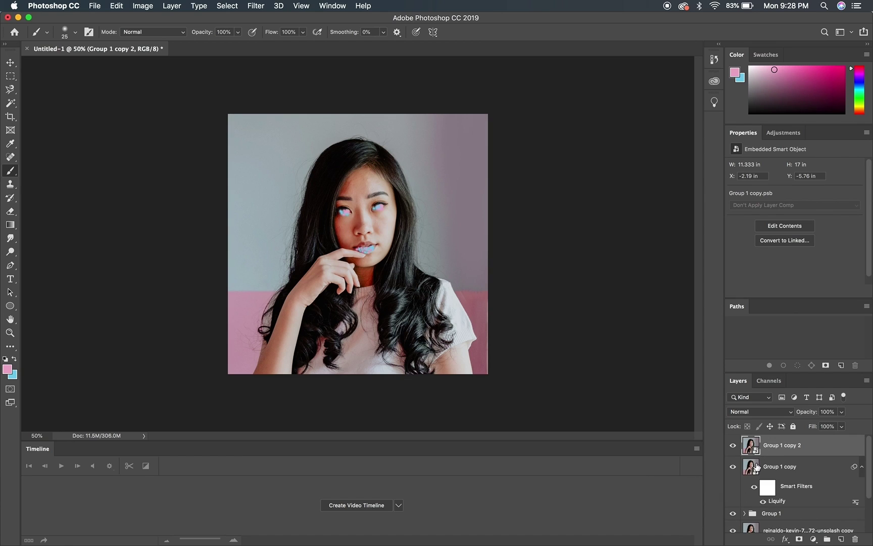
# Move the Group 1 copy 2 layer below the liquified Group 1 copy layer and add a layer mask to Group 1 copy
pyautogui.moveTo(767, 444); pyautogui.dragTo(770, 509)
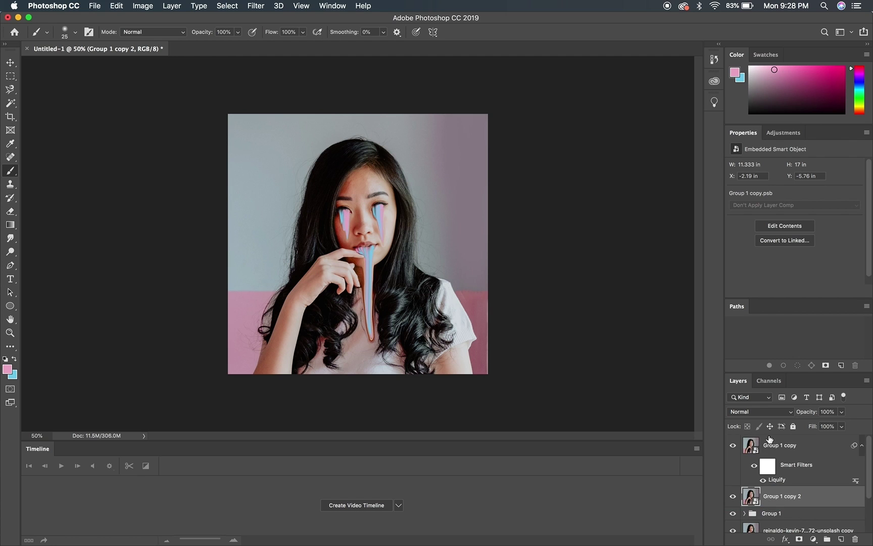
pyautogui.click(767, 452)
pyautogui.click(800, 540)
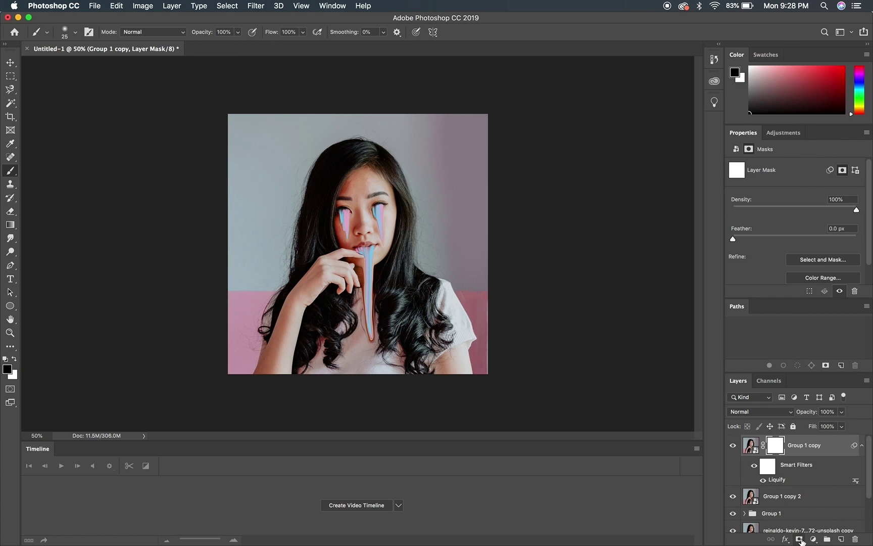
# Mask out the warped halo around the tip of the image-right eye's drip with a size 20 black brush
pyautogui.press('super+plus')
pyautogui.press('super+plus')
pyautogui.press('super+plus')
pyautogui.press('super+plus')
pyautogui.press('super+plus')
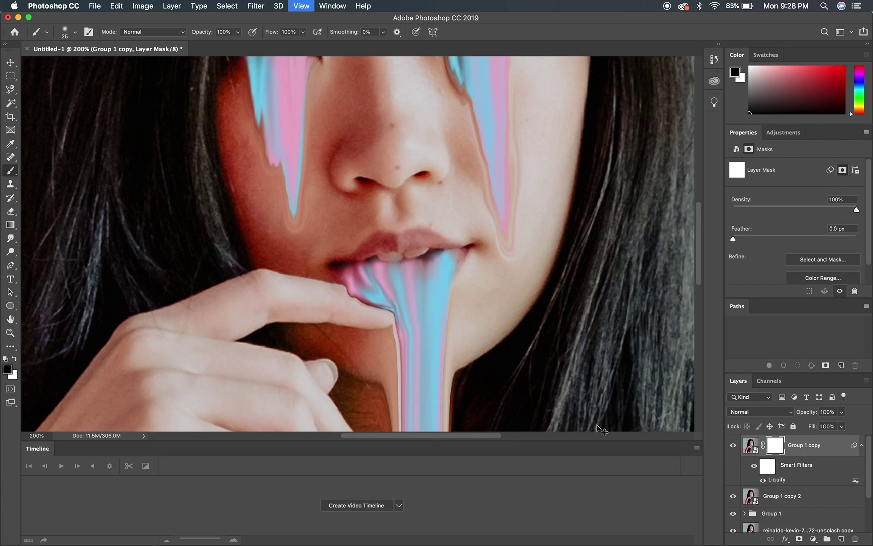
pyautogui.press('[')
pyautogui.press('[')
pyautogui.press('[')
pyautogui.press('[')
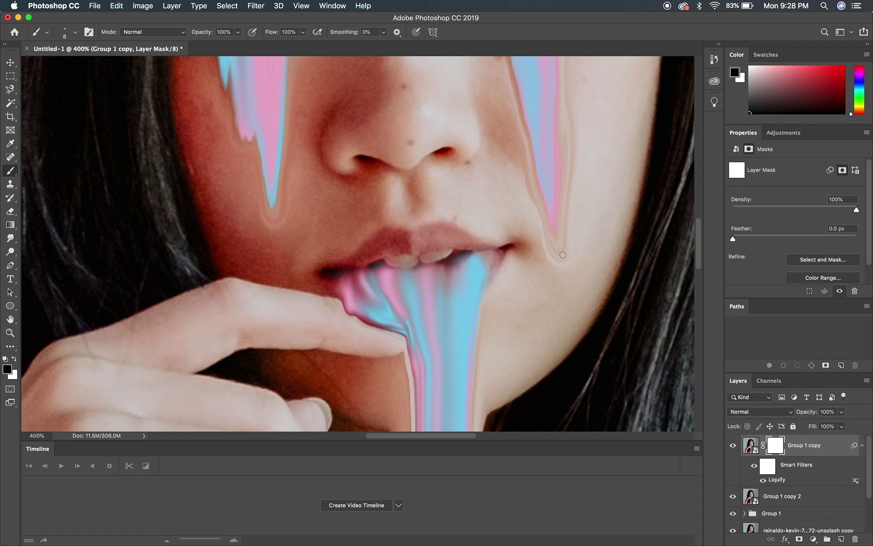
pyautogui.press(']')
pyautogui.press(']')
pyautogui.press(']')
pyautogui.press(']')
pyautogui.moveTo(568, 255); pyautogui.dragTo(539, 246)
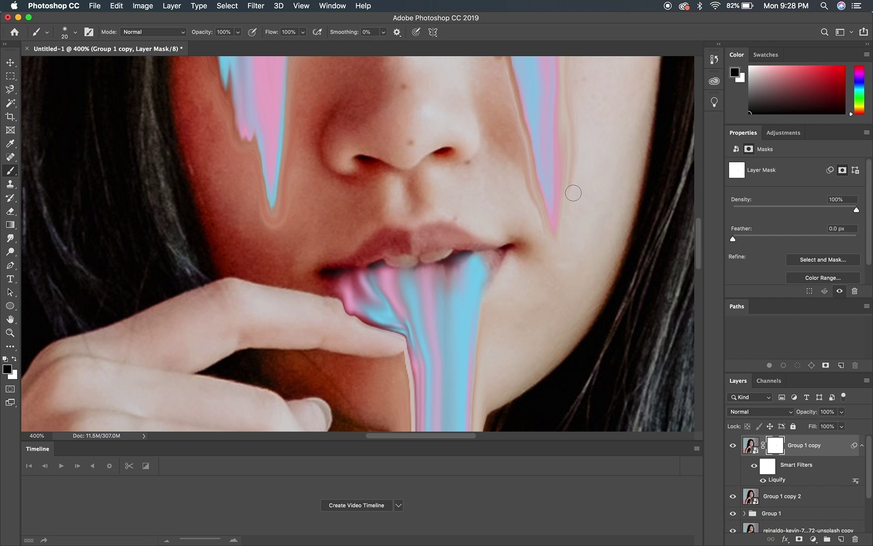
# Mask out the remaining warped halos along the edges of both eye drips on the Group 1 copy mask
pyautogui.scroll(2, 575, 114)
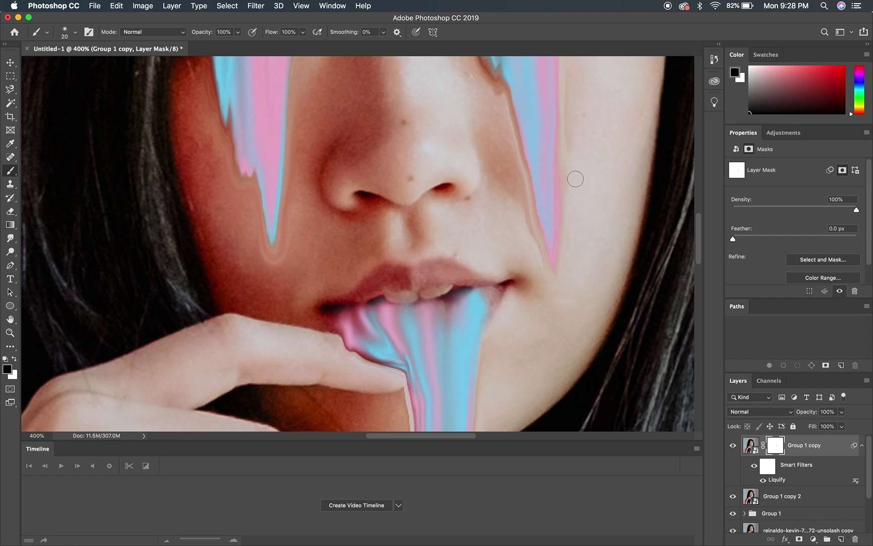
pyautogui.scroll(4, 574, 127)
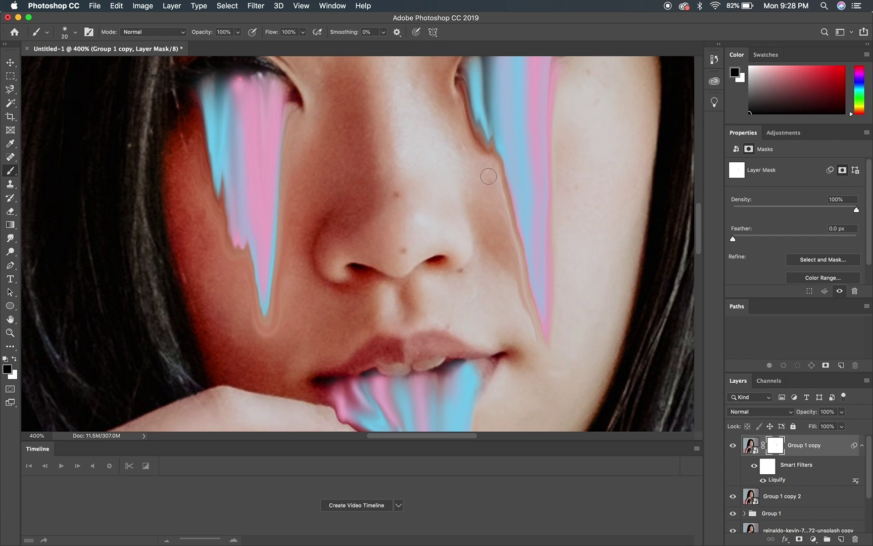
pyautogui.moveTo(516, 279); pyautogui.dragTo(526, 312)
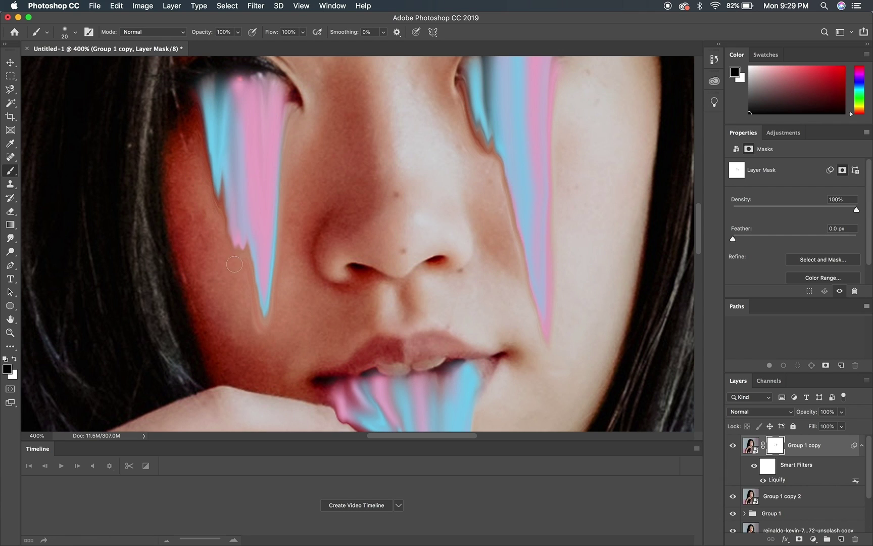
# Mask out the distorted skin along the image-left edge of the mouth drip, from the fingertip down past the chin
pyautogui.scroll(-5, 254, 318)
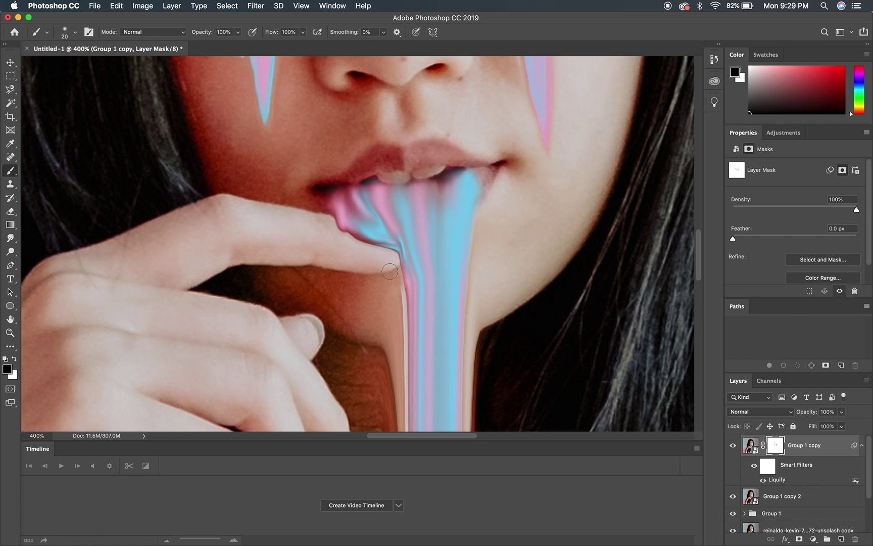
pyautogui.moveTo(394, 295); pyautogui.dragTo(389, 343)
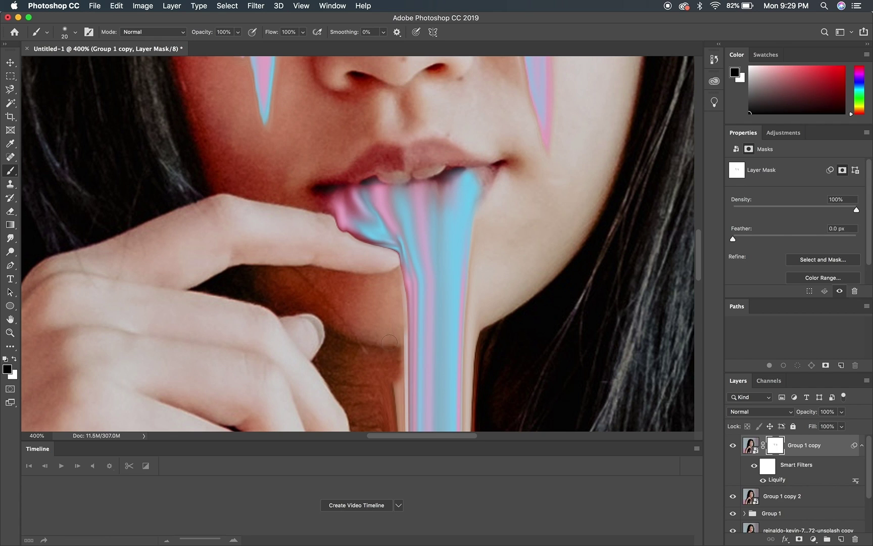
pyautogui.moveTo(388, 381); pyautogui.dragTo(390, 385)
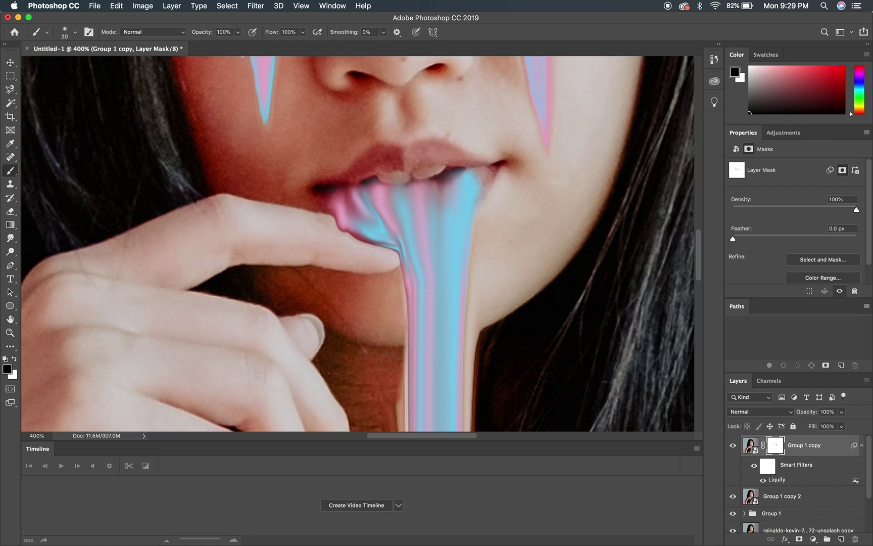
pyautogui.scroll(-3, 387, 356)
pyautogui.moveTo(398, 307); pyautogui.dragTo(393, 408)
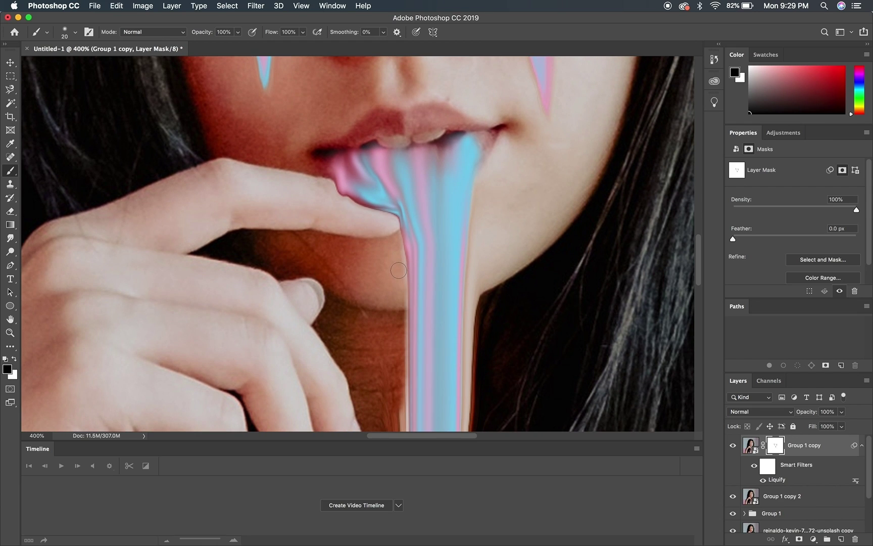
# Show the mask overlay and mask the image-left edge of the mouth drip down the neck, enlarging the brush to size 25
pyautogui.scroll(-10, 398, 271)
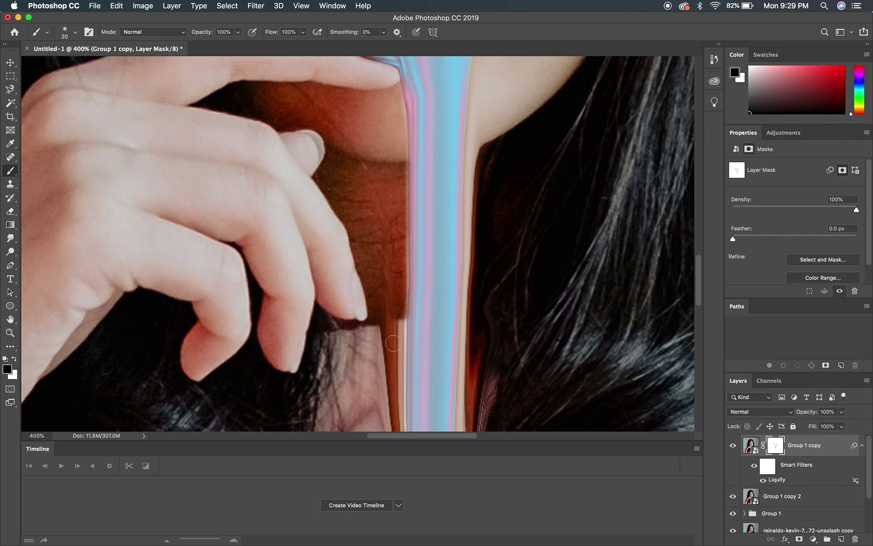
pyautogui.scroll(-4, 399, 329)
pyautogui.moveTo(395, 382); pyautogui.dragTo(398, 255)
pyautogui.moveTo(384, 337); pyautogui.dragTo(387, 219)
pyautogui.press(']')
pyautogui.press('\\')
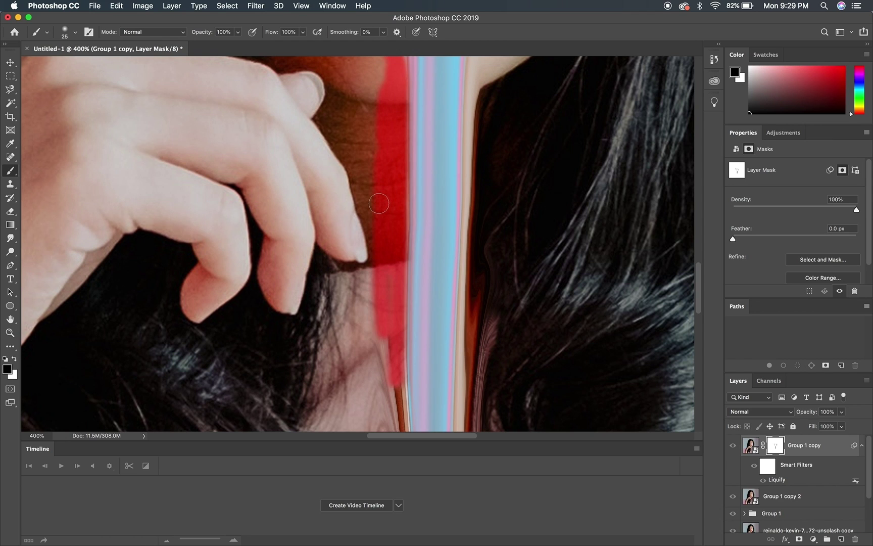
pyautogui.moveTo(379, 203); pyautogui.dragTo(390, 418)
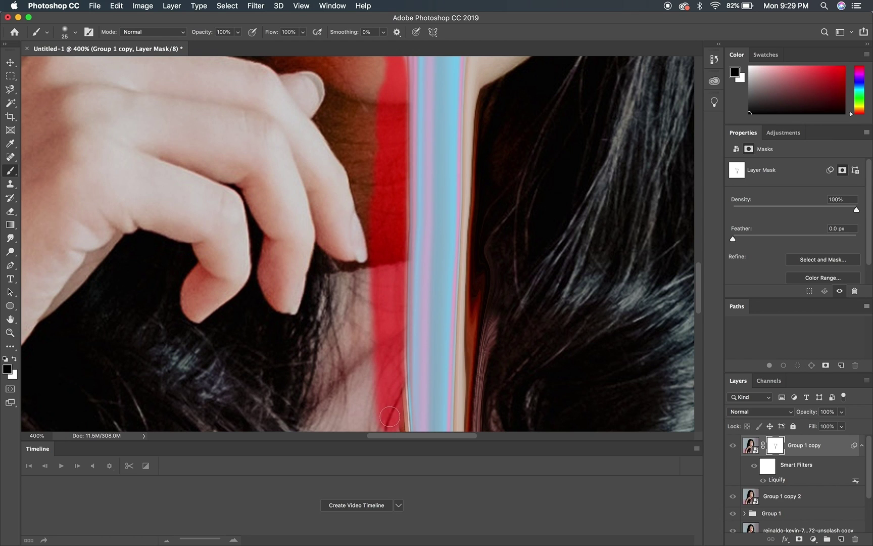
pyautogui.scroll(-5, 389, 417)
pyautogui.scroll(-2, 390, 416)
pyautogui.moveTo(391, 242); pyautogui.dragTo(407, 336)
pyautogui.scroll(-3, 395, 210)
pyautogui.moveTo(397, 204)
pyautogui.mouseDown()
pyautogui.moveTo(452, 216)
pyautogui.moveTo(465, 197)
pyautogui.moveTo(394, 209)
pyautogui.moveTo(391, 181)
pyautogui.moveTo(410, 216)
pyautogui.moveTo(460, 185)
pyautogui.moveTo(424, 224)
pyautogui.mouseUp()
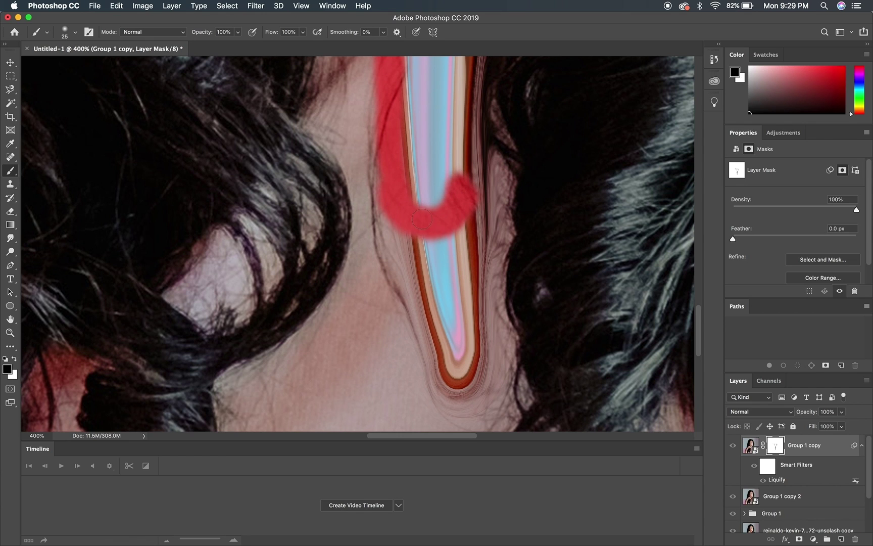
pyautogui.hotkey('ctrl', 'z')
pyautogui.keyDown('alt'); pyautogui.click(409, 220); pyautogui.keyUp('alt')
pyautogui.click(404, 221)
pyautogui.click(461, 190)
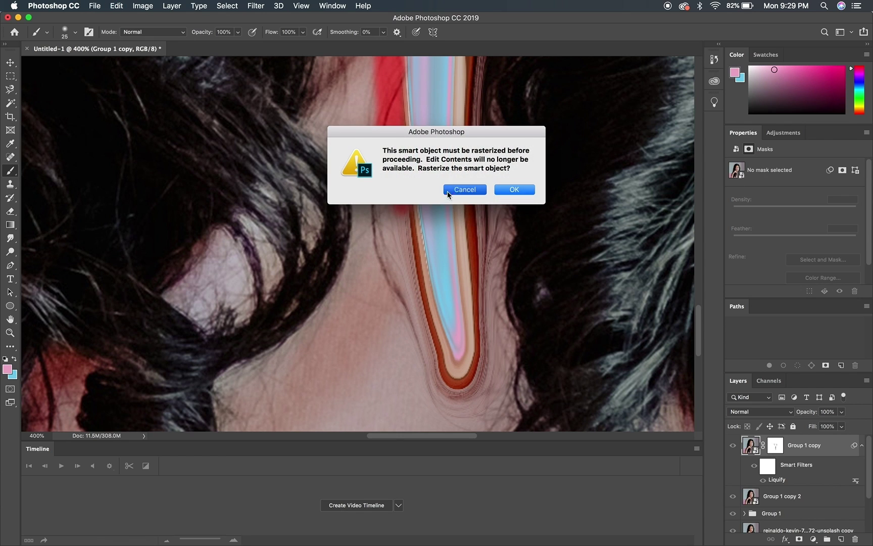
# Mask out the distortion along the image-left side and around the tip of the mouth drip on the layer mask
pyautogui.click(772, 447)
pyautogui.moveTo(403, 223)
pyautogui.mouseDown()
pyautogui.moveTo(399, 261)
pyautogui.moveTo(391, 214)
pyautogui.moveTo(402, 263)
pyautogui.moveTo(385, 184)
pyautogui.moveTo(393, 293)
pyautogui.moveTo(373, 123)
pyautogui.moveTo(381, 253)
pyautogui.moveTo(417, 309)
pyautogui.moveTo(429, 382)
pyautogui.moveTo(456, 423)
pyautogui.moveTo(395, 239)
pyautogui.mouseUp()
pyautogui.moveTo(437, 372)
pyautogui.mouseDown()
pyautogui.moveTo(484, 380)
pyautogui.moveTo(453, 375)
pyautogui.moveTo(440, 360)
pyautogui.moveTo(404, 231)
pyautogui.mouseUp()
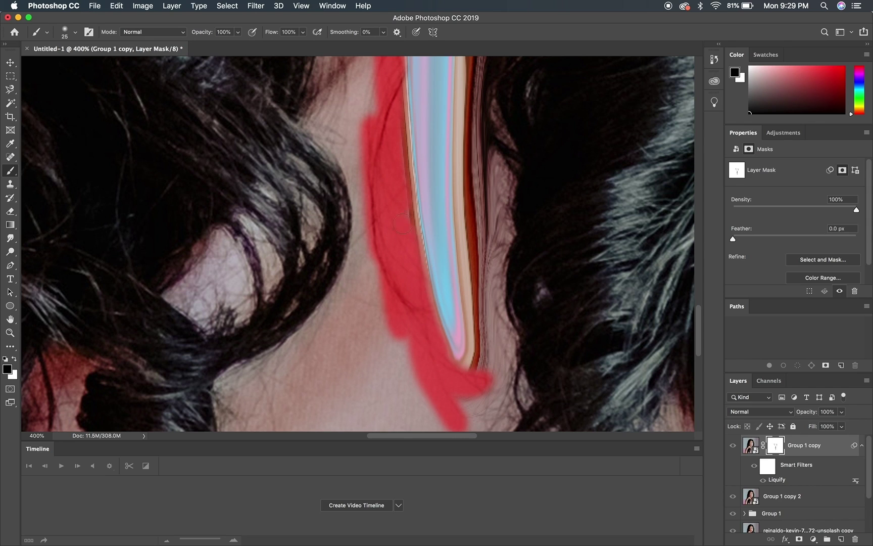
# Mask out the distortion along the image-right side of the mouth drip, from its tip up to the chin
pyautogui.moveTo(470, 371)
pyautogui.mouseDown()
pyautogui.moveTo(481, 349)
pyautogui.moveTo(480, 331)
pyautogui.moveTo(471, 391)
pyautogui.moveTo(474, 298)
pyautogui.moveTo(460, 139)
pyautogui.moveTo(467, 104)
pyautogui.moveTo(482, 257)
pyautogui.moveTo(467, 261)
pyautogui.moveTo(472, 120)
pyautogui.mouseUp()
pyautogui.scroll(5, 471, 111)
pyautogui.moveTo(466, 247); pyautogui.dragTo(471, 64)
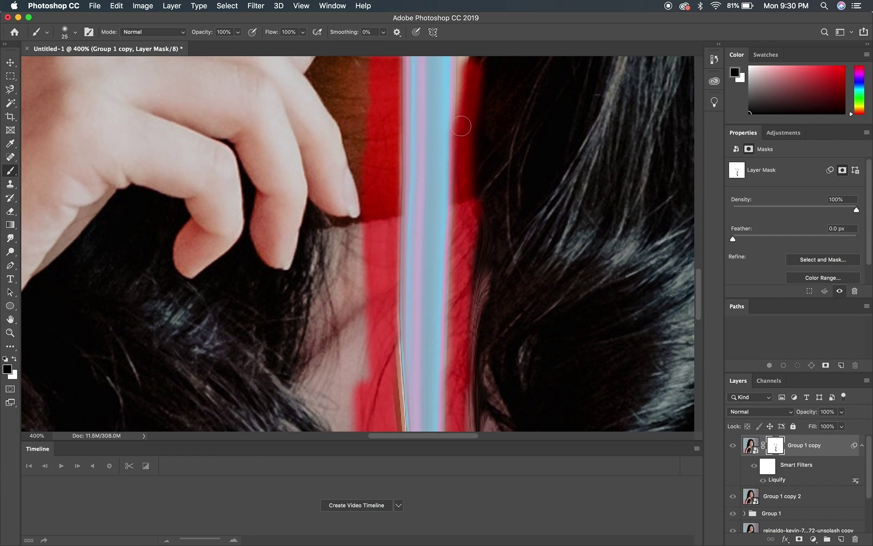
pyautogui.scroll(5, 460, 224)
pyautogui.moveTo(459, 243)
pyautogui.mouseDown()
pyautogui.moveTo(460, 173)
pyautogui.moveTo(481, 50)
pyautogui.moveTo(463, 188)
pyautogui.moveTo(473, 76)
pyautogui.mouseUp()
pyautogui.scroll(6, 472, 76)
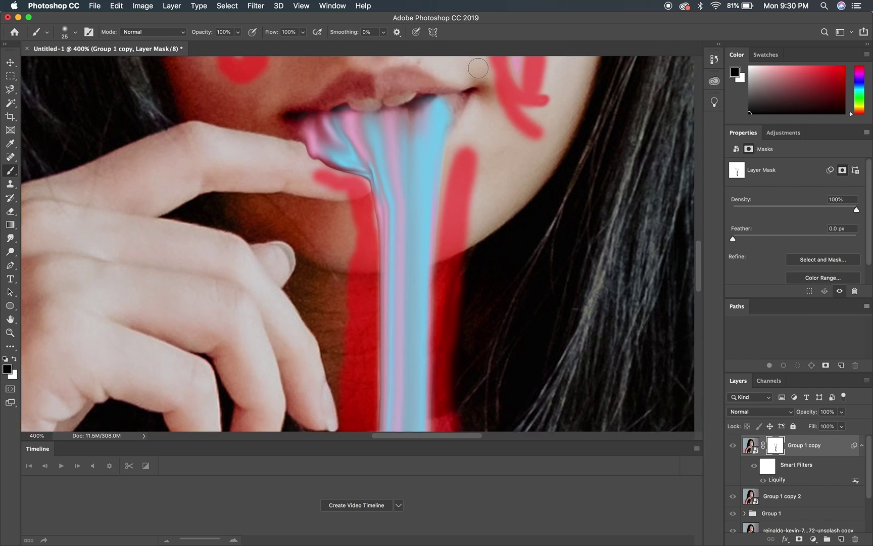
pyautogui.moveTo(467, 189); pyautogui.dragTo(451, 265)
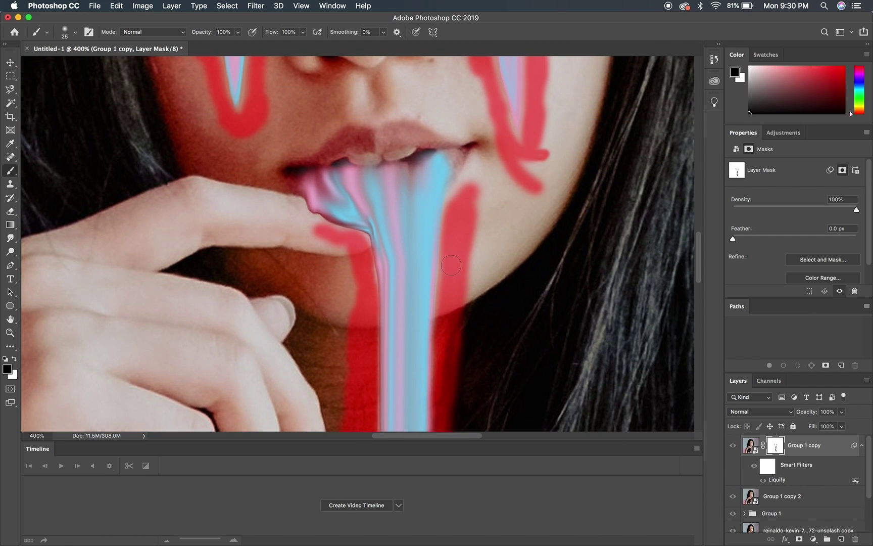
# Mask the areas beneath the fingertip and beside the image-right eye's drip, and hide the mask overlay
pyautogui.moveTo(365, 280); pyautogui.dragTo(297, 239)
pyautogui.scroll(5, 452, 204)
pyautogui.scroll(3, 452, 203)
pyautogui.moveTo(493, 273); pyautogui.dragTo(445, 179)
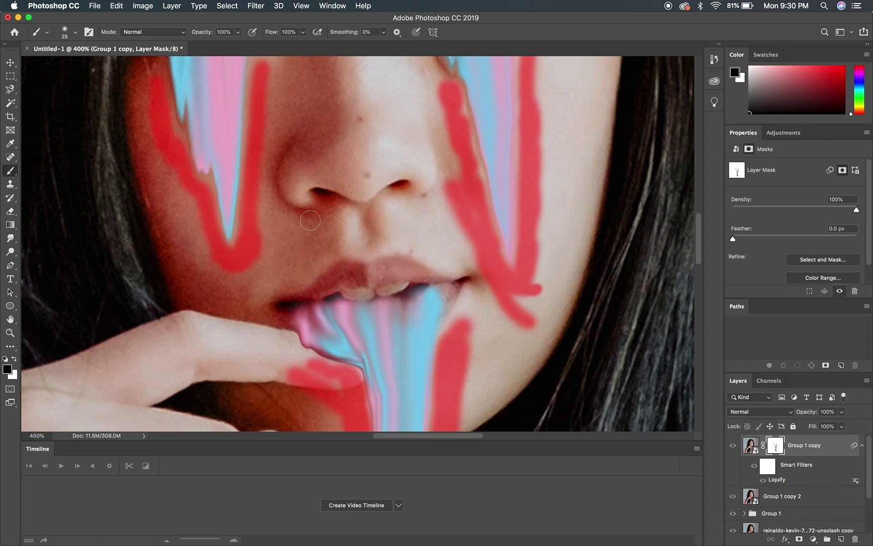
pyautogui.press('\\')
# Review the masked eye and mouth drips on the portrait at 100% zoom
pyautogui.press('super+equal')
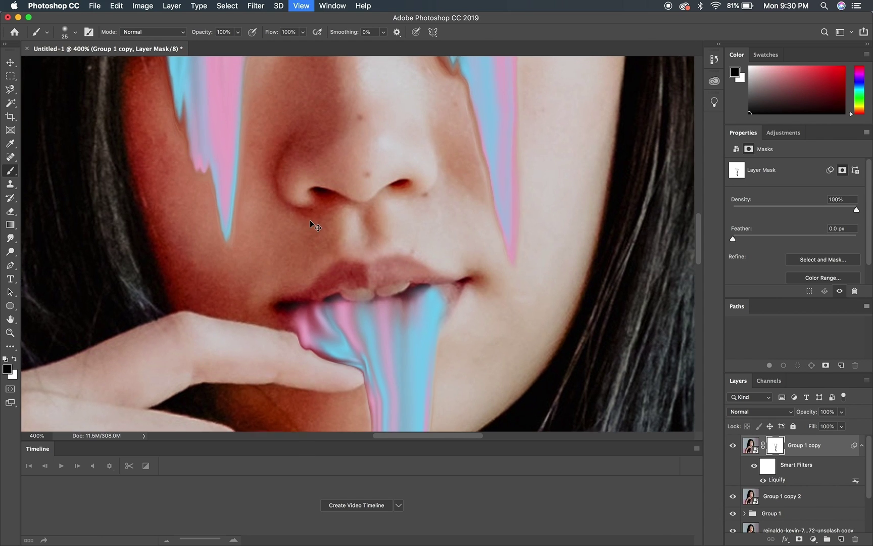
pyautogui.press('super+minus')
pyautogui.press('super+minus')
pyautogui.press('super+minus')
pyautogui.press('super+minus')
pyautogui.press('super+minus')
pyautogui.press('super+minus')
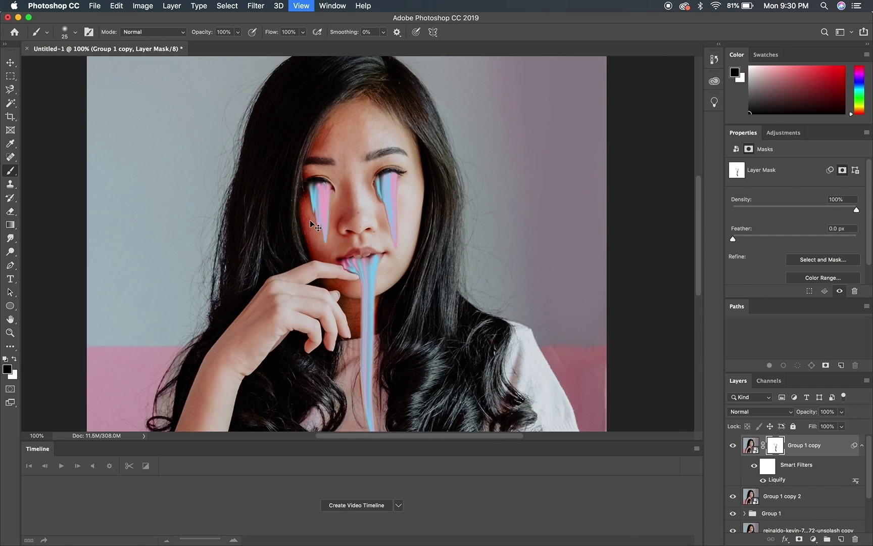
pyautogui.press('super+equal')
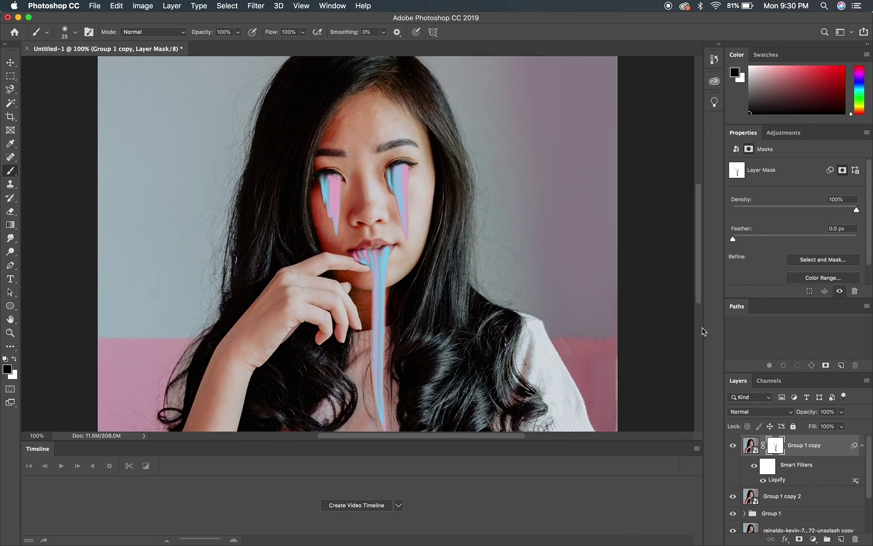
# Group the Group 1 copy and Group 1 copy 2 layers, and convert a duplicate of that group to a smart object
pyautogui.click(776, 497)
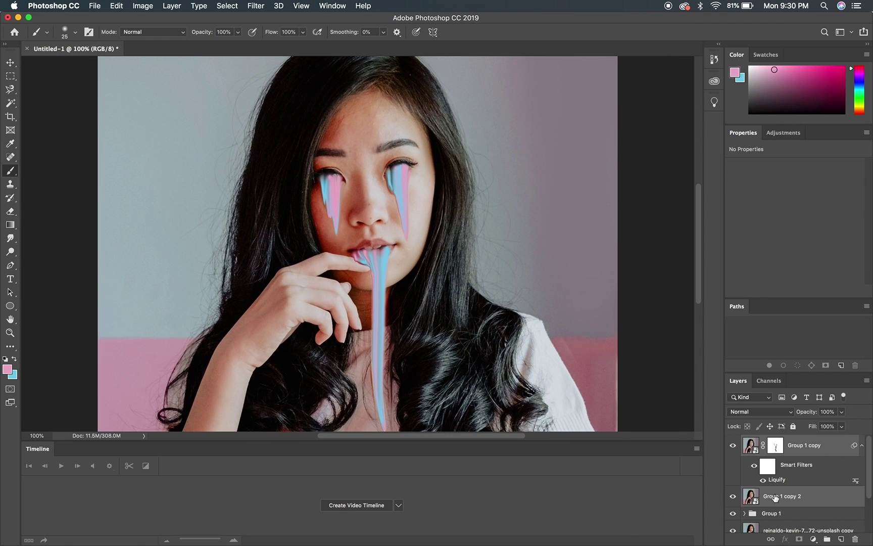
pyautogui.press('super+g')
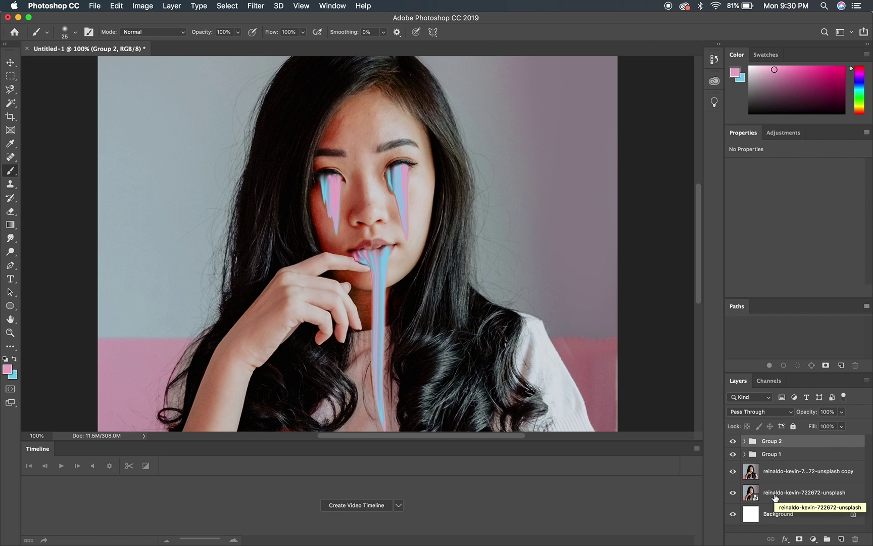
pyautogui.press('super+g')
pyautogui.press('super+j')
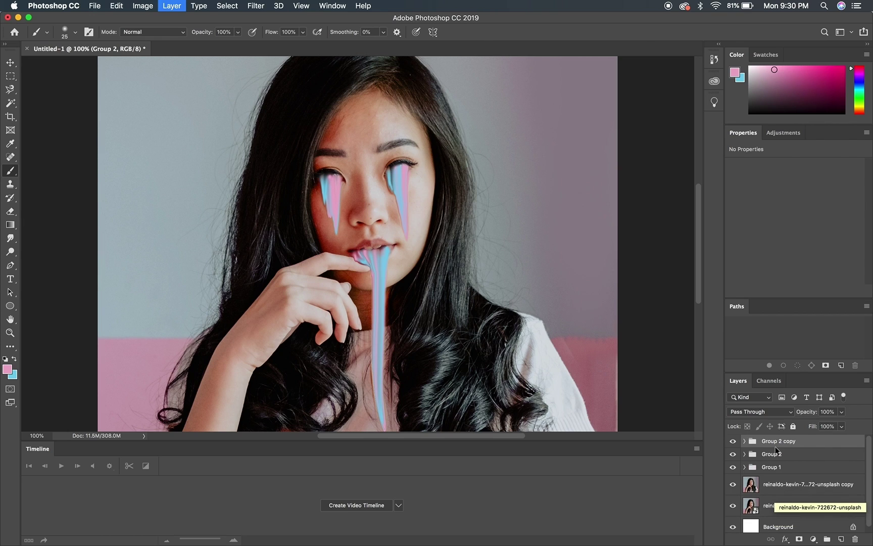
pyautogui.rightClick(777, 444)
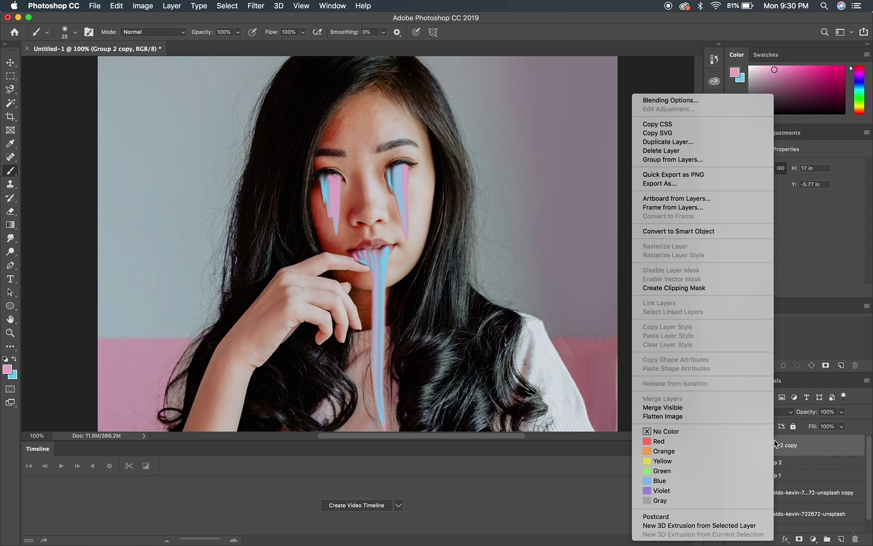
pyautogui.click(704, 233)
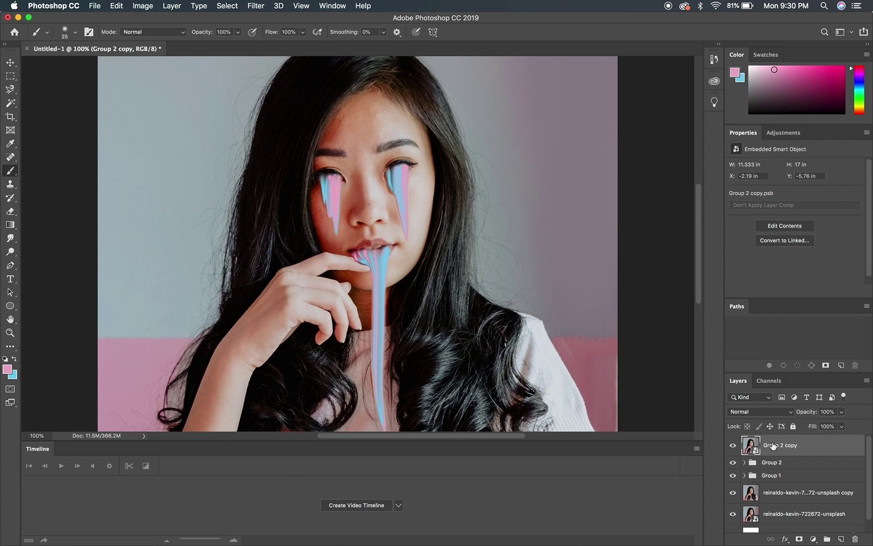
# Open the Camera Raw filter on the Group 2 copy smart object and set the temperature to -3
pyautogui.press('super+shift+x')
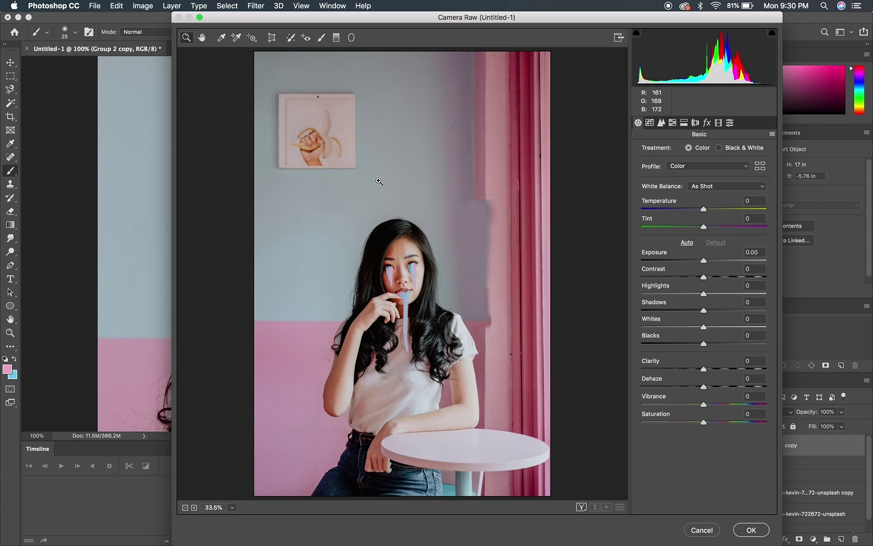
pyautogui.press('super+equal')
pyautogui.press('super+equal')
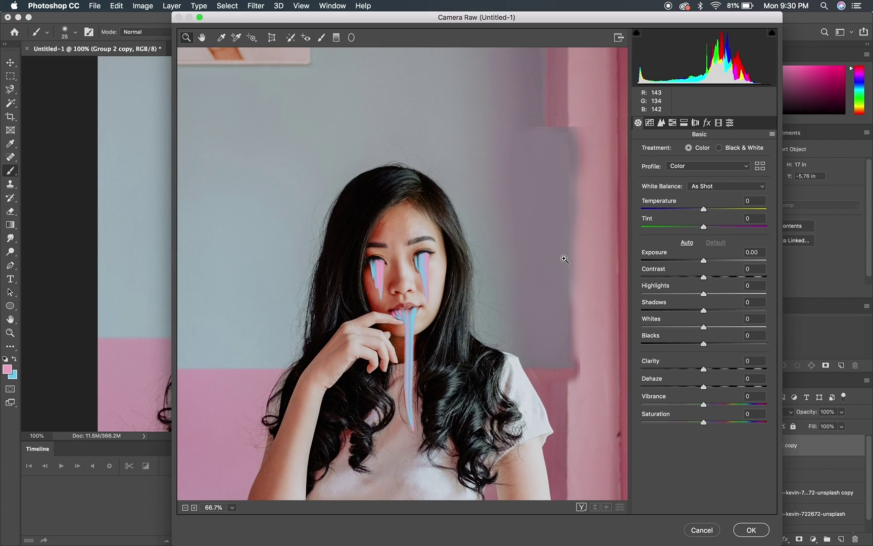
pyautogui.moveTo(704, 210); pyautogui.dragTo(702, 211)
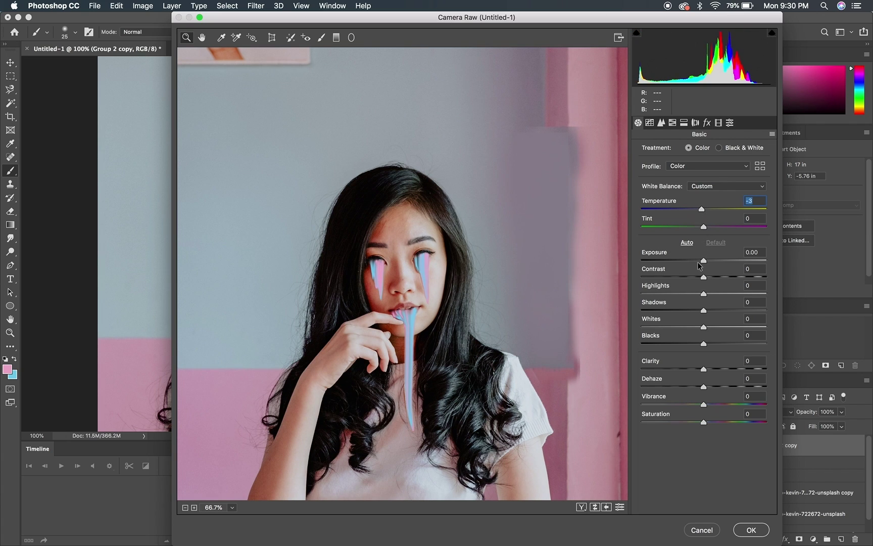
# Set the Camera Raw clarity to +20 and the vibrance to +28
pyautogui.click(721, 369)
pyautogui.press('super+equal')
pyautogui.moveTo(721, 371); pyautogui.dragTo(716, 371)
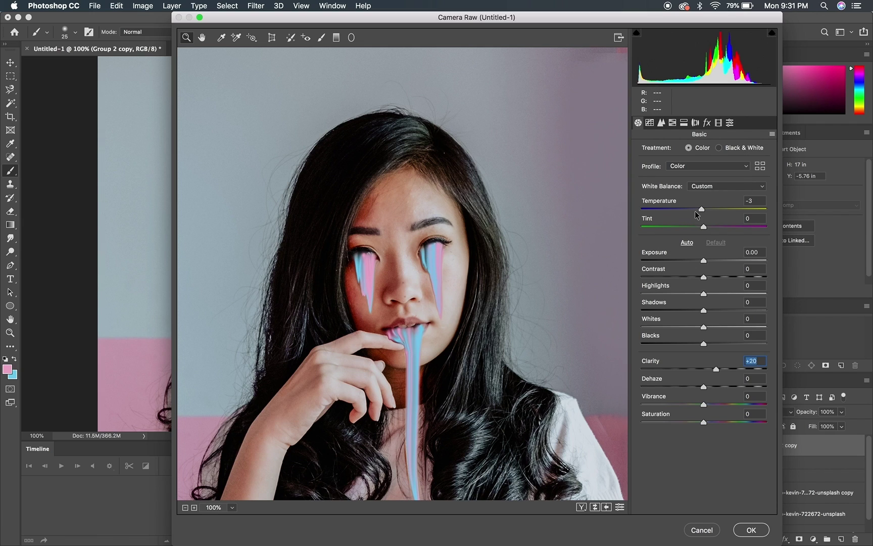
pyautogui.moveTo(703, 404); pyautogui.dragTo(722, 404)
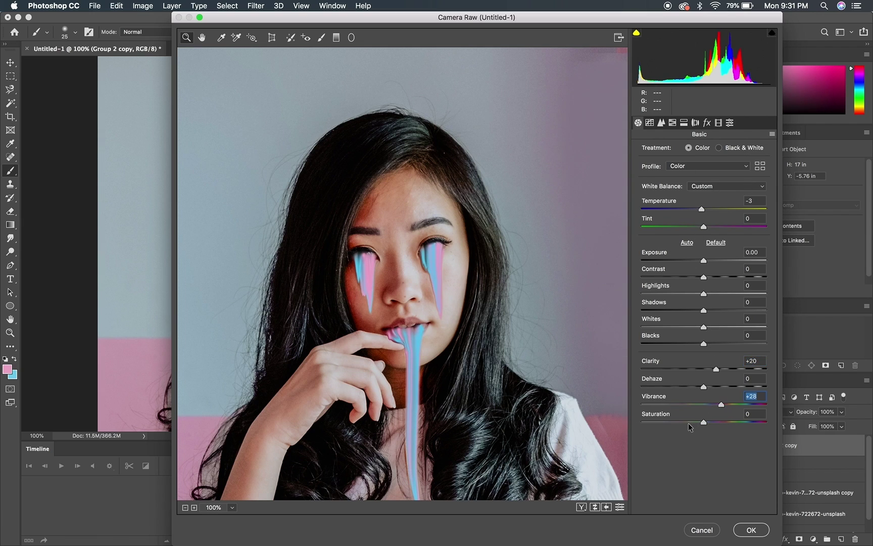
# Set the Camera Raw saturation to -14 and lift the RGB point curve's black point to output 13, anchoring the curve at its lower quarter
pyautogui.moveTo(690, 426); pyautogui.dragTo(695, 427)
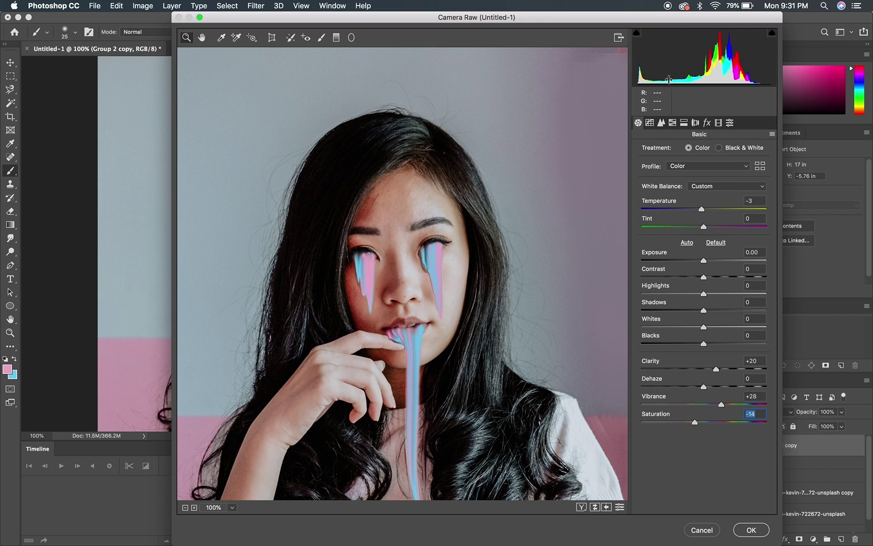
pyautogui.click(652, 123)
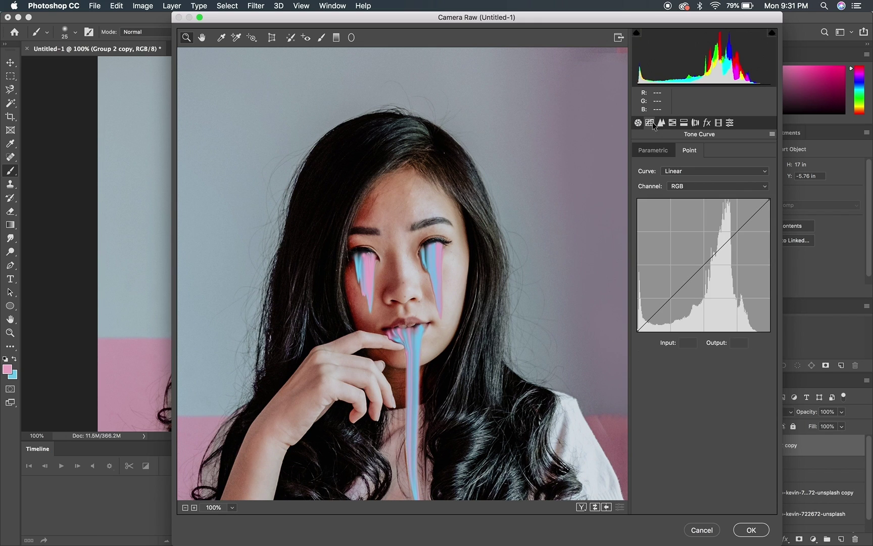
pyautogui.click(672, 298)
pyautogui.moveTo(672, 299); pyautogui.dragTo(671, 299)
pyautogui.moveTo(637, 331); pyautogui.dragTo(637, 325)
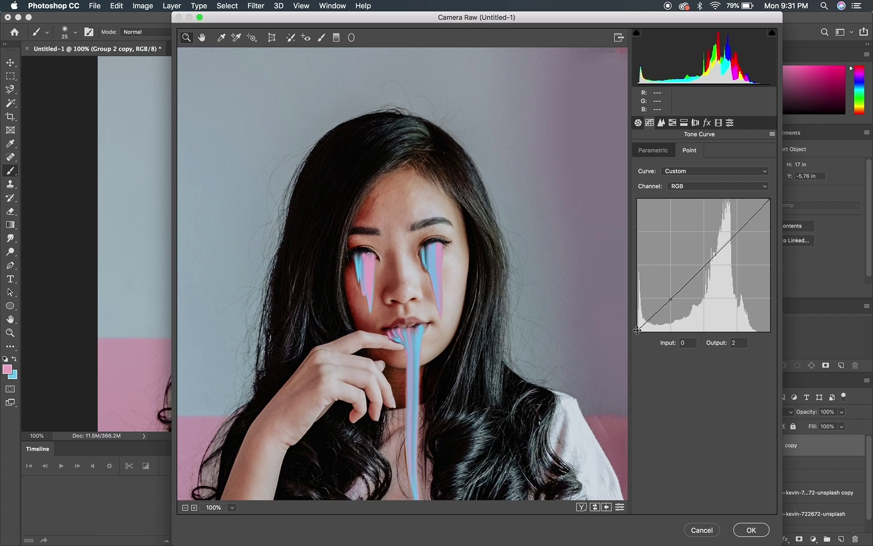
# Raise the blue channel's tone curve slightly in the upper midtones, around input 159 and output 165
pyautogui.click(696, 191)
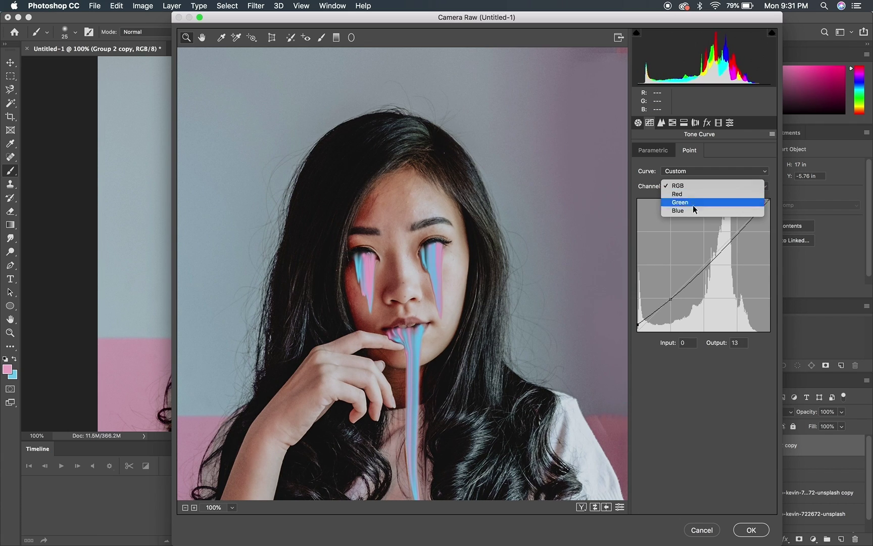
pyautogui.click(695, 213)
pyautogui.moveTo(717, 251)
pyautogui.mouseDown()
pyautogui.moveTo(717, 232)
pyautogui.moveTo(720, 248)
pyautogui.mouseUp()
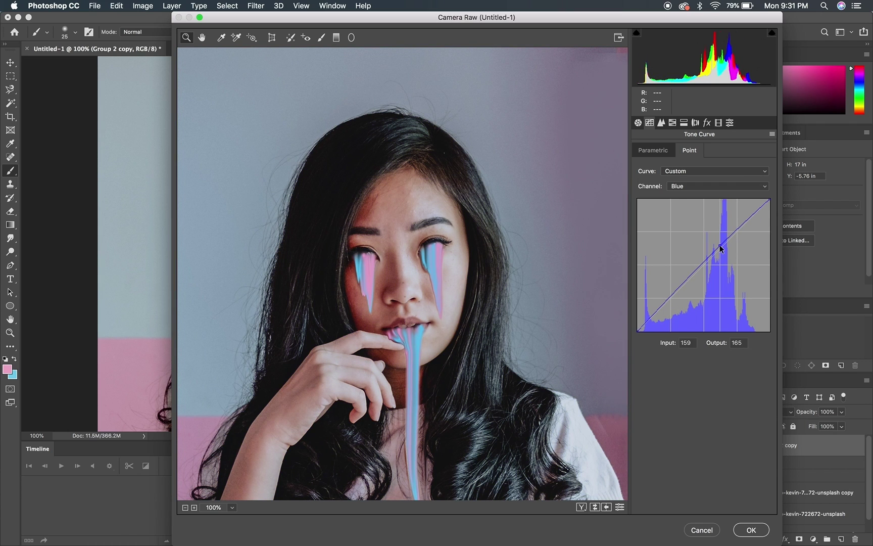
# Shift the HSL hues of the aquas to +39 and the blues to -48
pyautogui.click(673, 123)
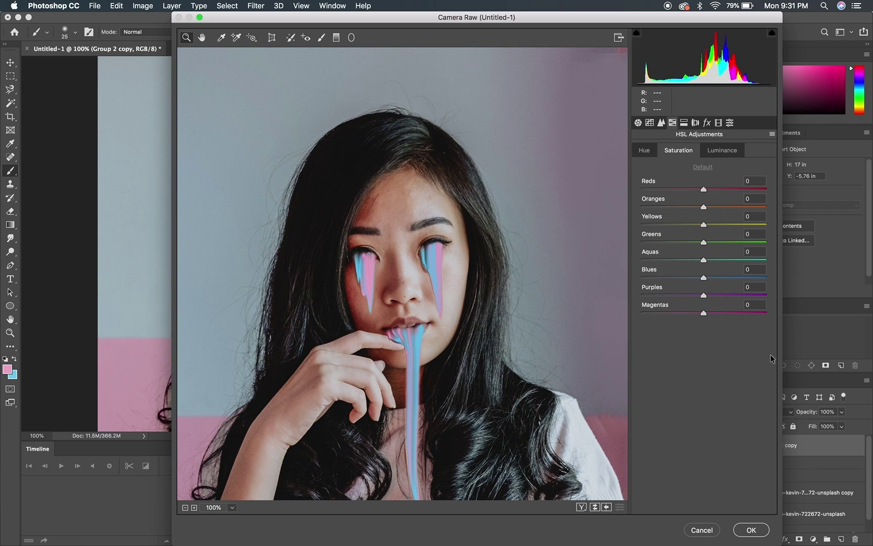
pyautogui.click(645, 154)
pyautogui.click(728, 260)
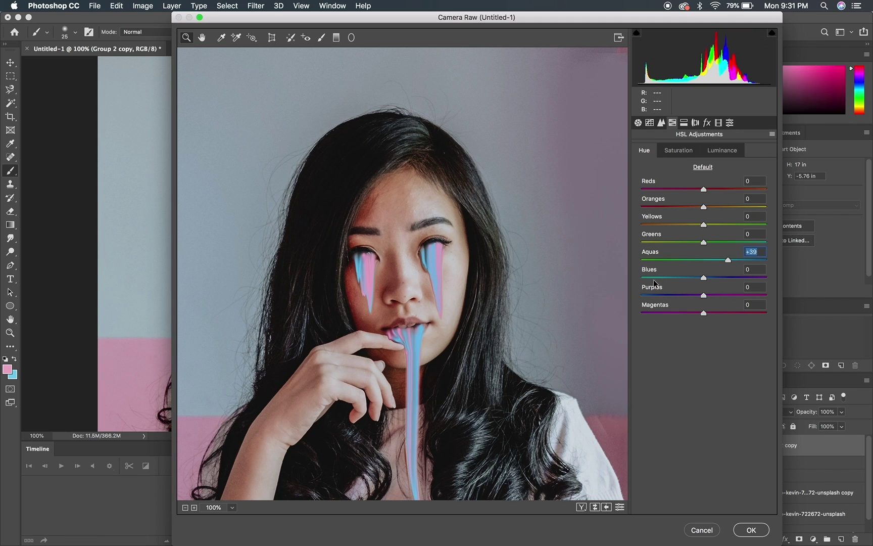
pyautogui.click(673, 277)
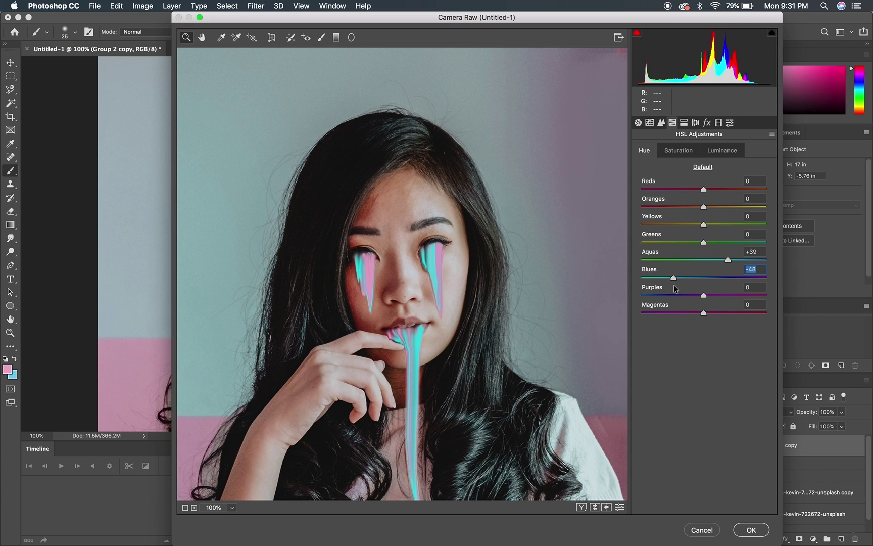
pyautogui.click(704, 243)
# Apply split toning with highlights at hue 167 and saturation 7, and shadows at hue 30 and saturation 24
pyautogui.click(684, 124)
pyautogui.click(699, 166)
pyautogui.click(652, 183)
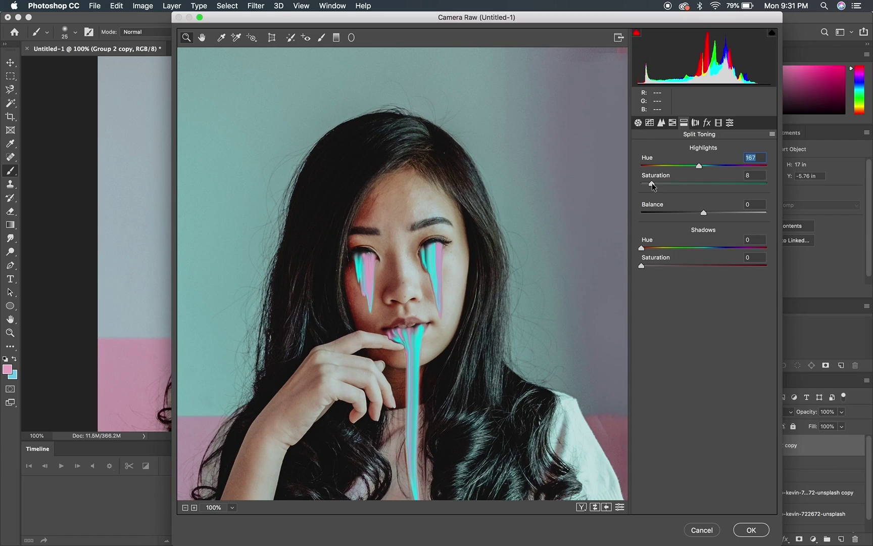
pyautogui.click(652, 248)
pyautogui.moveTo(650, 267); pyautogui.dragTo(671, 267)
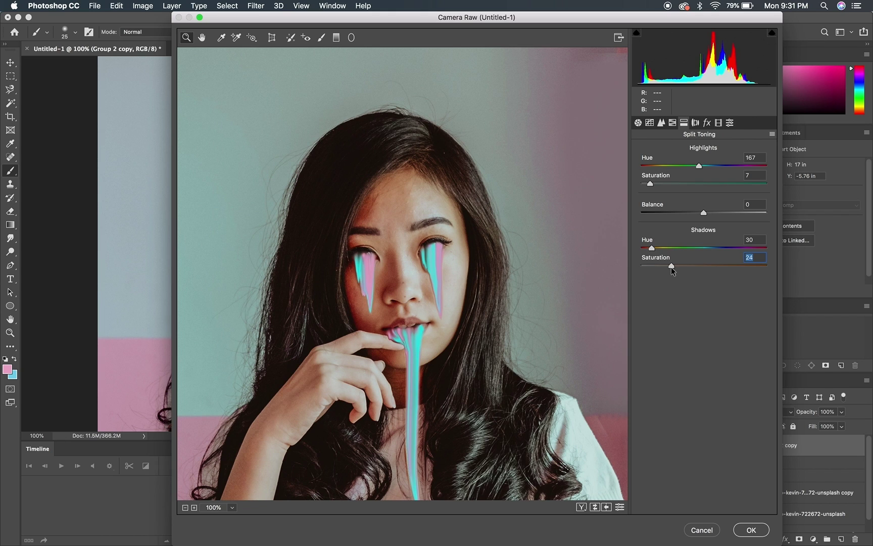
# Try shifting the orange hue, reset it, and raise the HSL luminance of the oranges to about +13
pyautogui.click(672, 123)
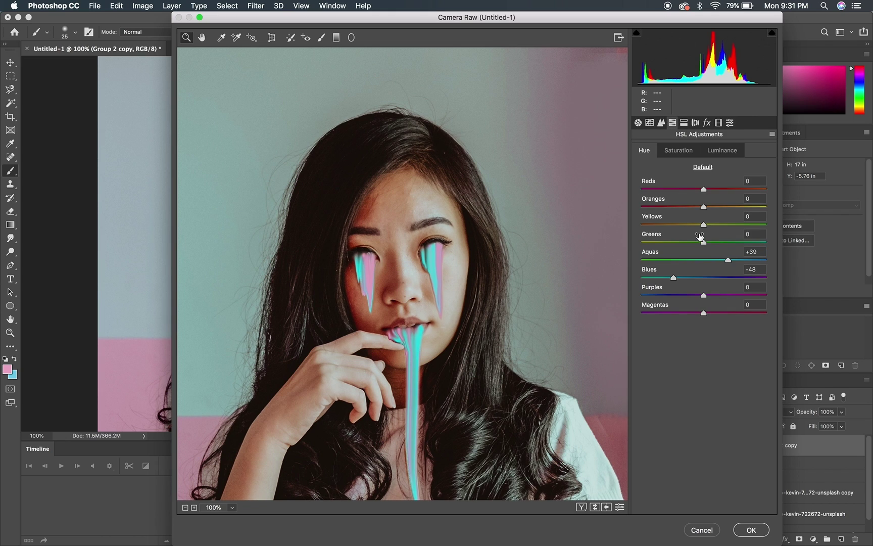
pyautogui.moveTo(703, 206); pyautogui.dragTo(692, 216)
pyautogui.doubleClick(690, 213)
pyautogui.click(718, 156)
pyautogui.moveTo(704, 207); pyautogui.dragTo(757, 208)
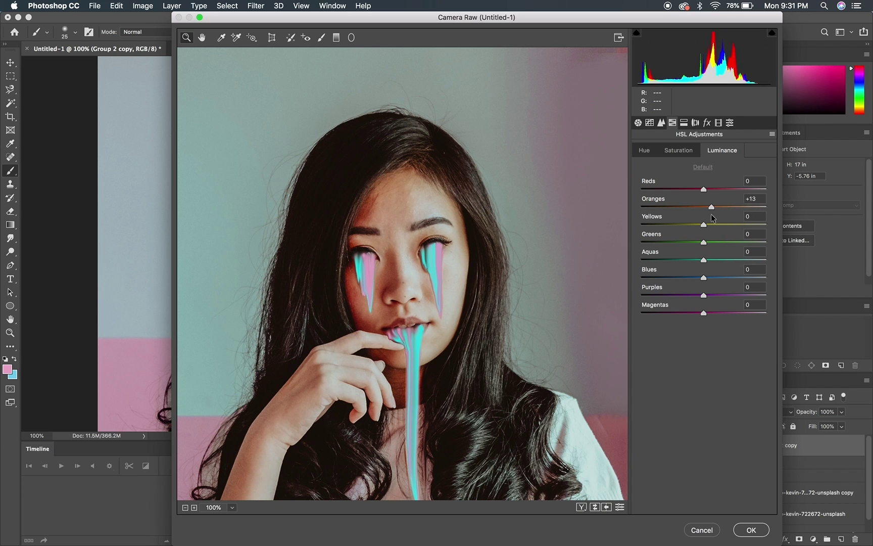
pyautogui.moveTo(711, 207); pyautogui.dragTo(710, 207)
# Calibrate the primary hues to +29 for red, +15 for green and -18 for blue
pyautogui.click(710, 123)
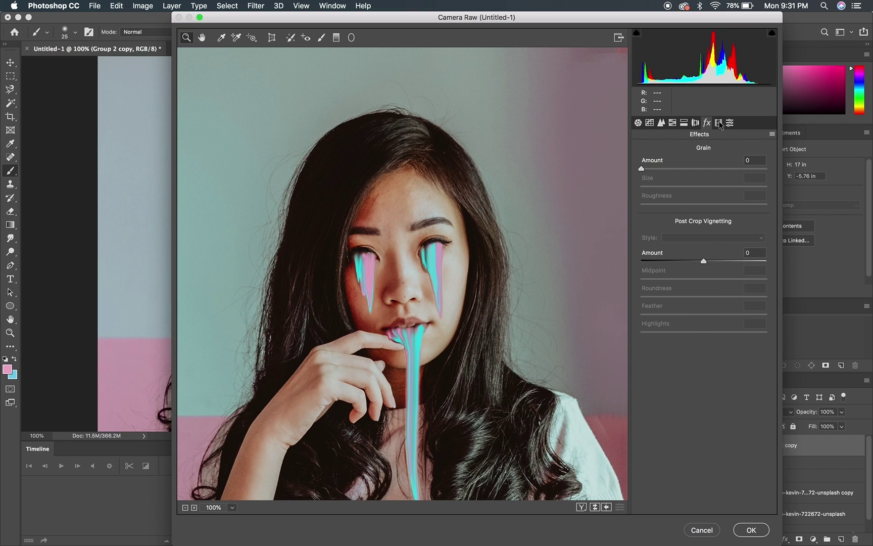
pyautogui.click(719, 123)
pyautogui.click(721, 224)
pyautogui.click(713, 274)
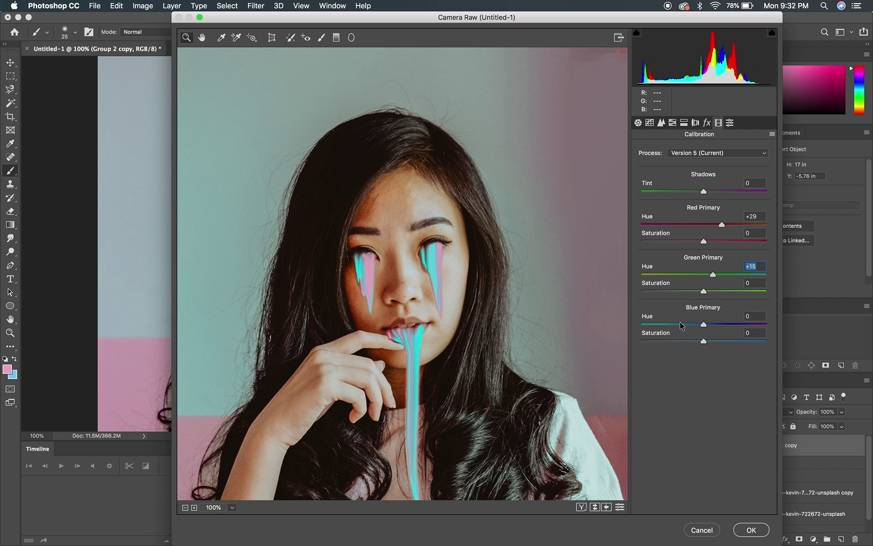
pyautogui.click(680, 324)
pyautogui.moveTo(681, 327)
pyautogui.mouseDown()
pyautogui.moveTo(705, 326)
pyautogui.moveTo(677, 326)
pyautogui.moveTo(693, 326)
pyautogui.mouseUp()
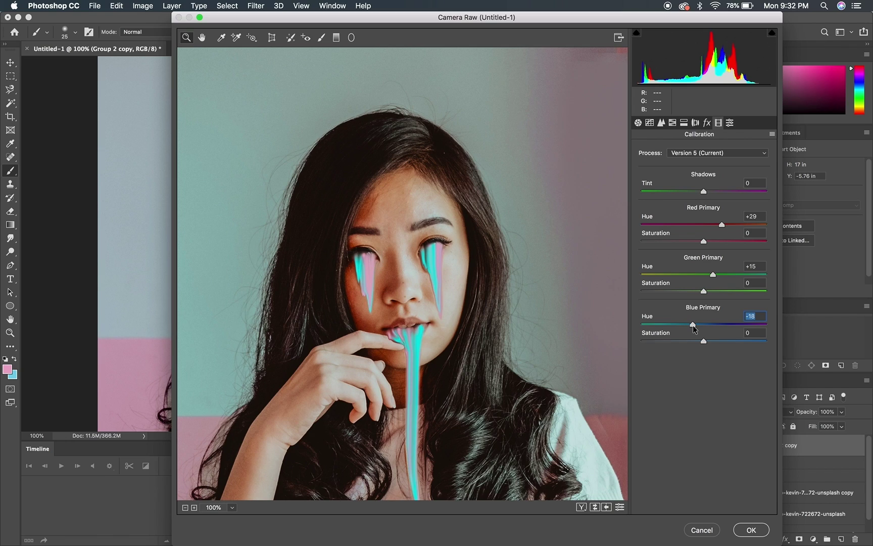
# Add film grain with amount 20 and size 17, and apply the Camera Raw filter
pyautogui.click(707, 122)
pyautogui.click(419, 275)
pyautogui.click(420, 275)
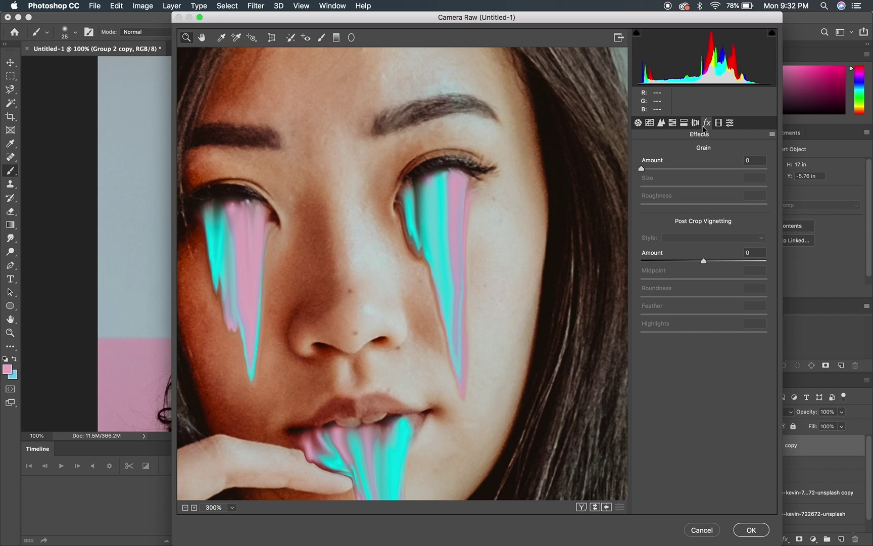
pyautogui.click(676, 169)
pyautogui.click(651, 187)
pyautogui.moveTo(652, 189); pyautogui.dragTo(663, 189)
pyautogui.click(666, 169)
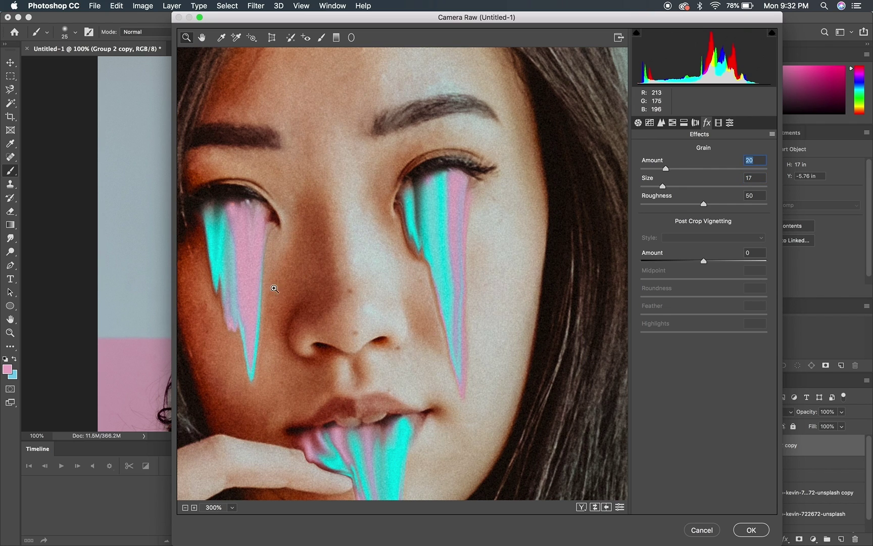
pyautogui.click(739, 530)
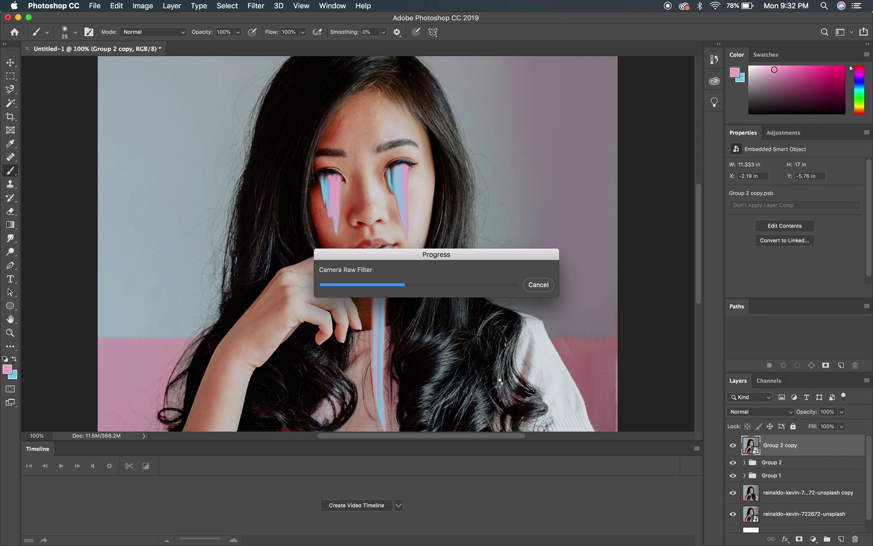
# Scale the Group 2 copy smart object up proportionally to about 144% and position it so the portrait fills the canvas
pyautogui.press('super+minus')
pyautogui.press('super+minus')
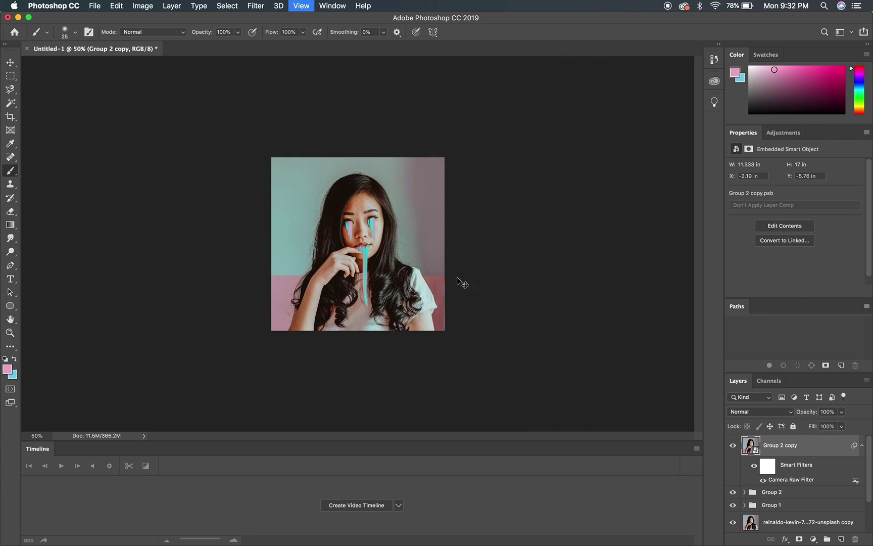
pyautogui.press('super+t')
pyautogui.press('Return')
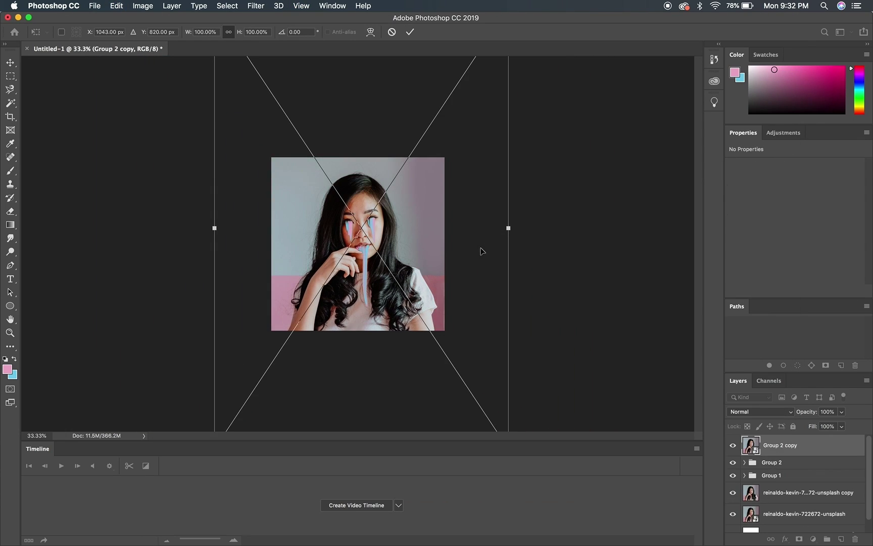
pyautogui.press('super+minus')
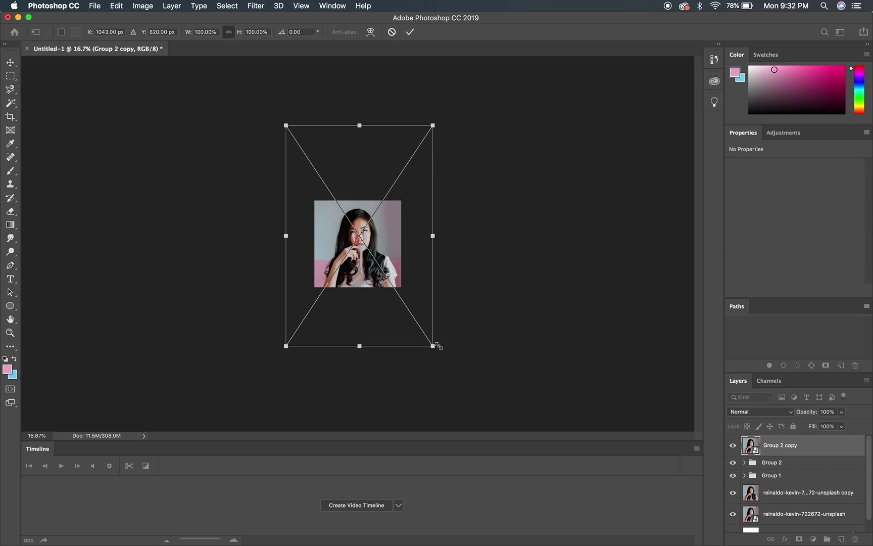
pyautogui.moveTo(438, 348); pyautogui.dragTo(423, 321)
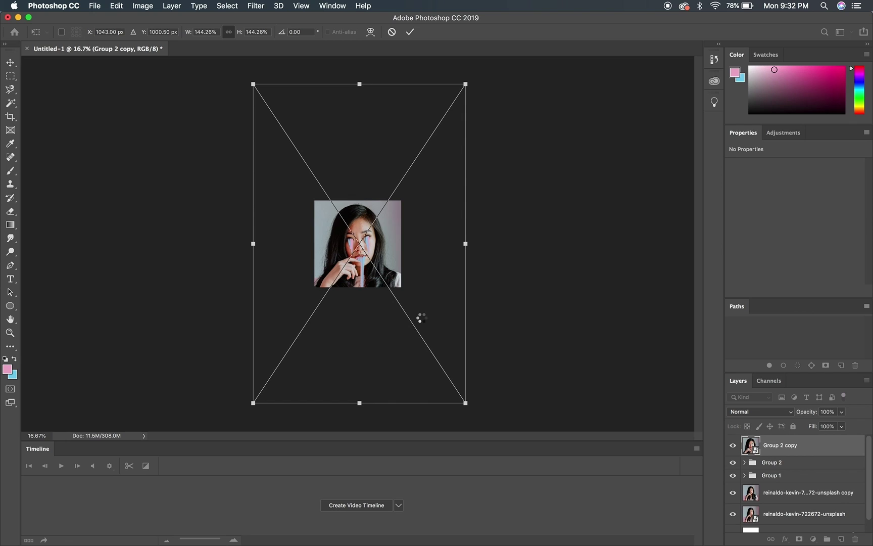
pyautogui.press('Return')
pyautogui.press('super+plus')
pyautogui.press('super+plus')
pyautogui.press('super+plus')
pyautogui.press('super+plus')
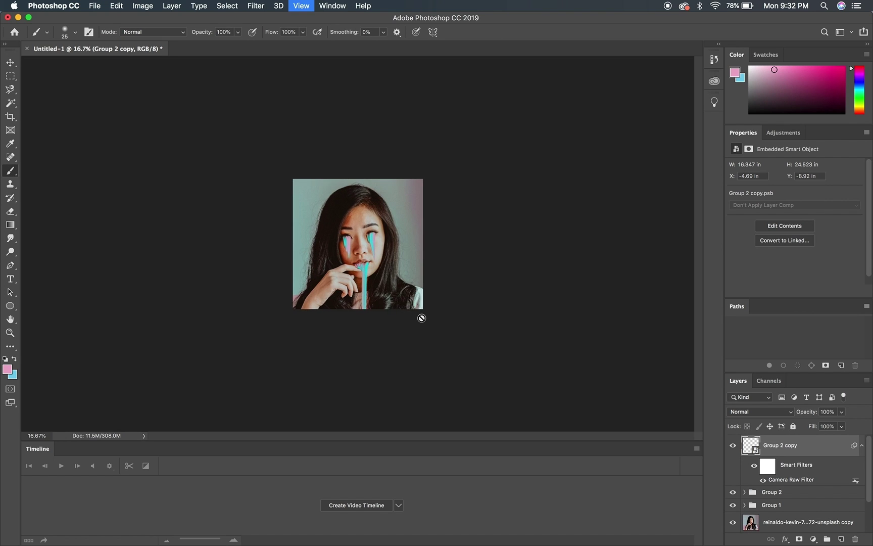